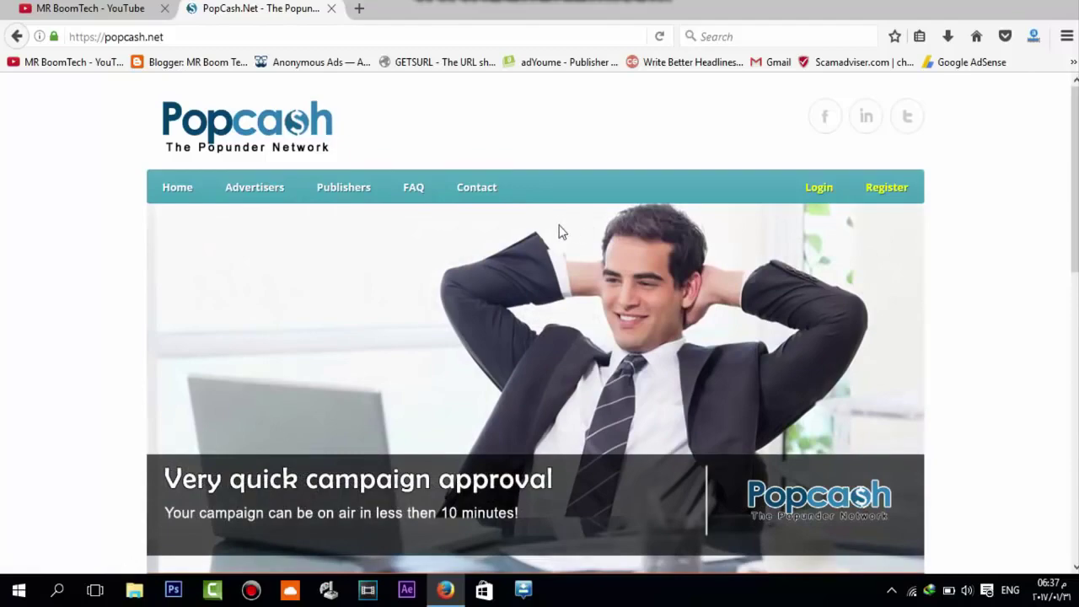
- Look over the PopCash home page's advertised features and open the registration form
{"action": "scroll", "coordinate": [769, 188], "scroll_direction": "down", "scroll_amount": 5}
{"action": "scroll", "coordinate": [524, 241], "scroll_direction": "up", "scroll_amount": 4}
{"action": "scroll", "coordinate": [756, 199], "scroll_direction": "down", "scroll_amount": 3}
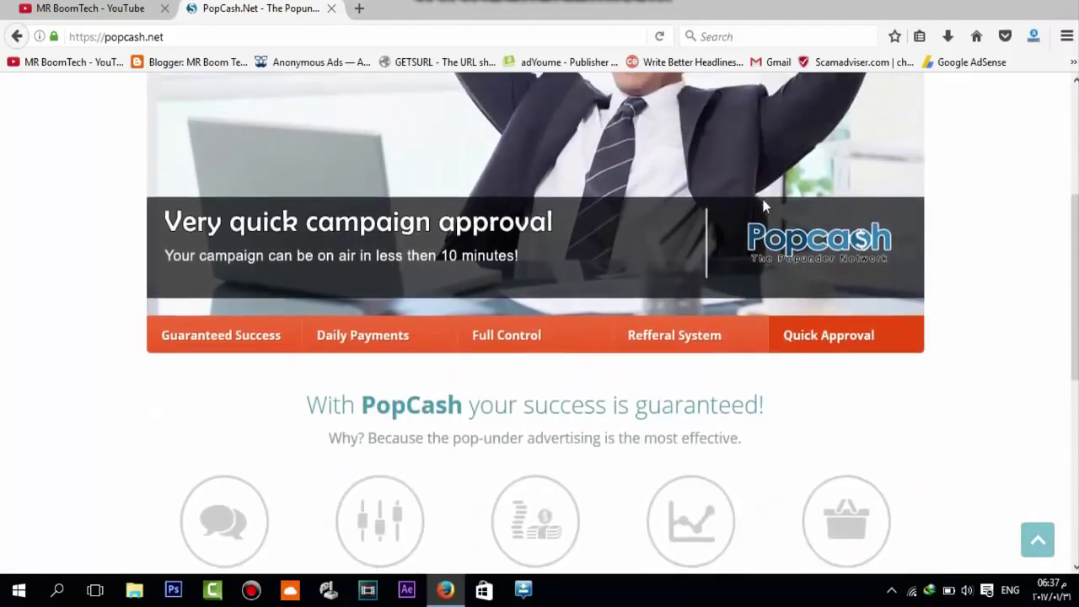
{"action": "scroll", "coordinate": [763, 205], "scroll_direction": "up", "scroll_amount": 1}
{"action": "scroll", "coordinate": [762, 281], "scroll_direction": "down", "scroll_amount": 3}
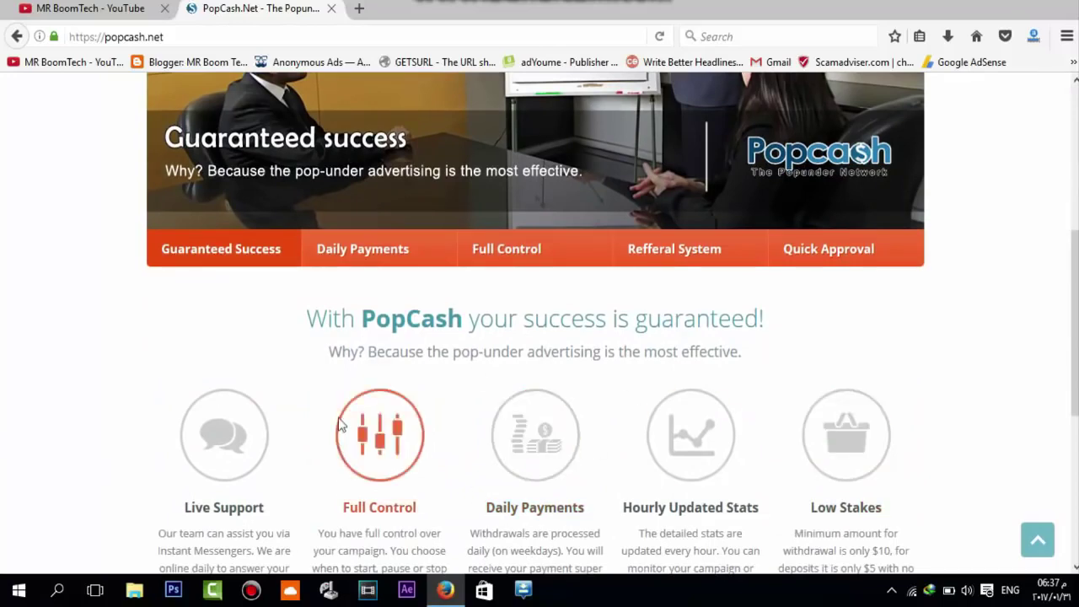
{"action": "scroll", "coordinate": [583, 366], "scroll_direction": "up", "scroll_amount": 5}
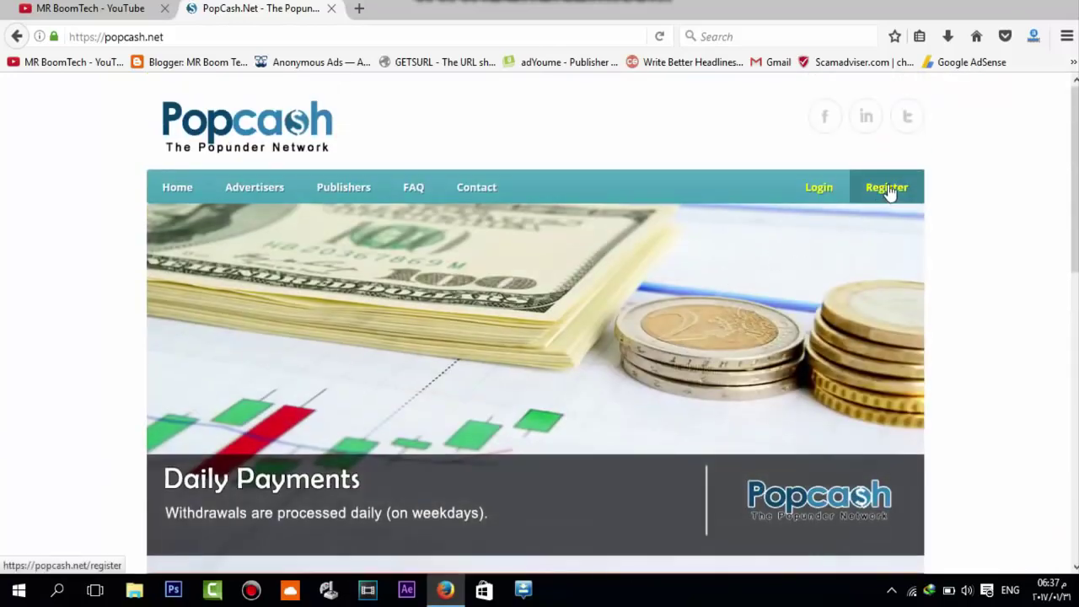
{"action": "left_click", "coordinate": [887, 189]}
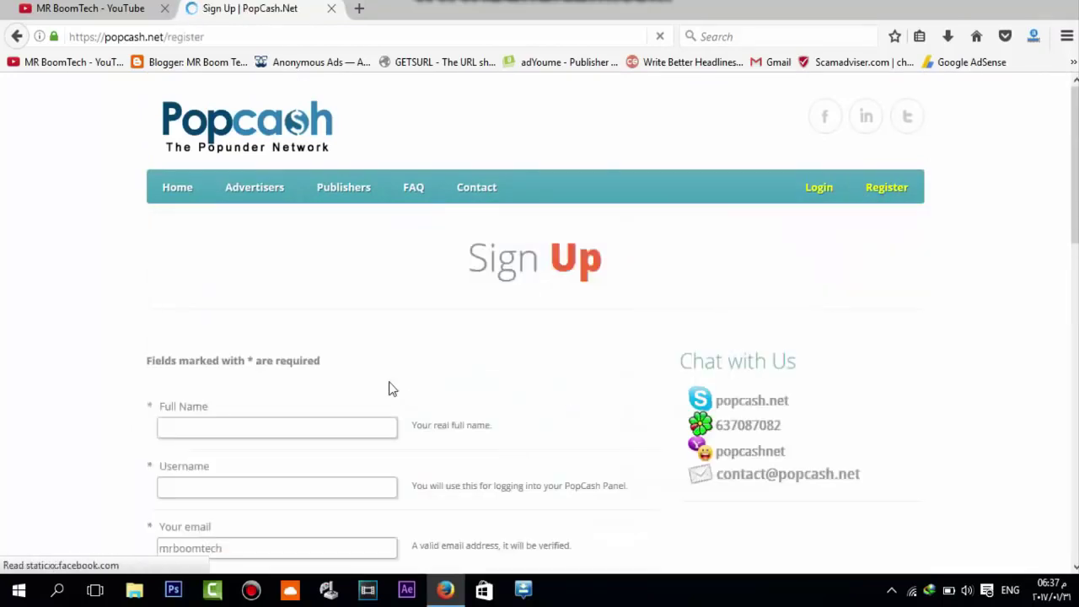
- Examine the sign-up form's fields from full name and username through password to phone, leaving them unfilled
{"action": "scroll", "coordinate": [227, 279], "scroll_direction": "down", "scroll_amount": 2}
{"action": "left_click", "coordinate": [210, 309]}
{"action": "scroll", "coordinate": [216, 304], "scroll_direction": "down", "scroll_amount": 3}
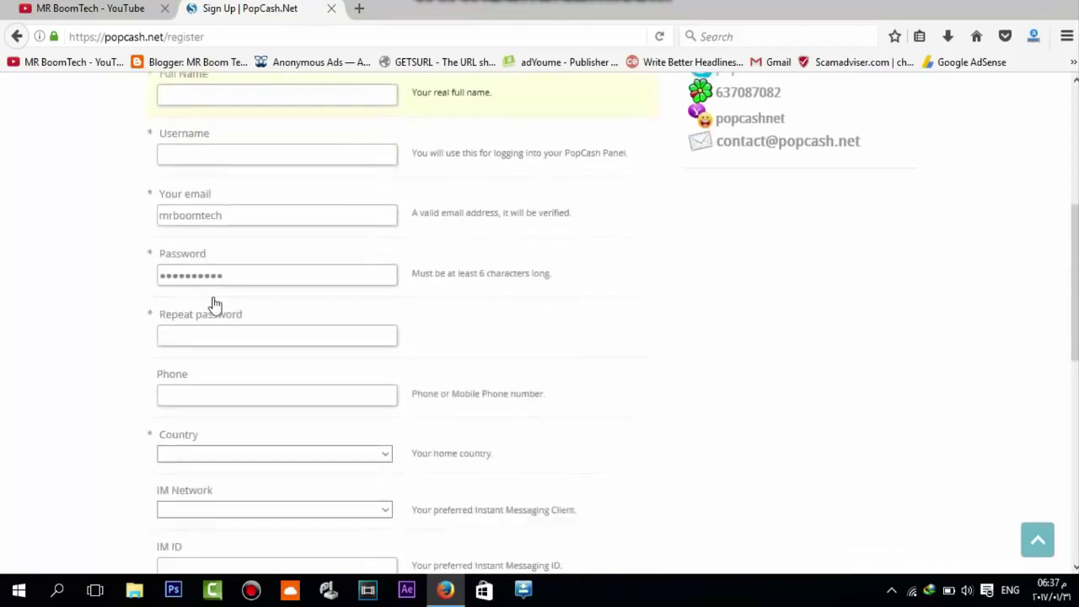
{"action": "left_click", "coordinate": [226, 145]}
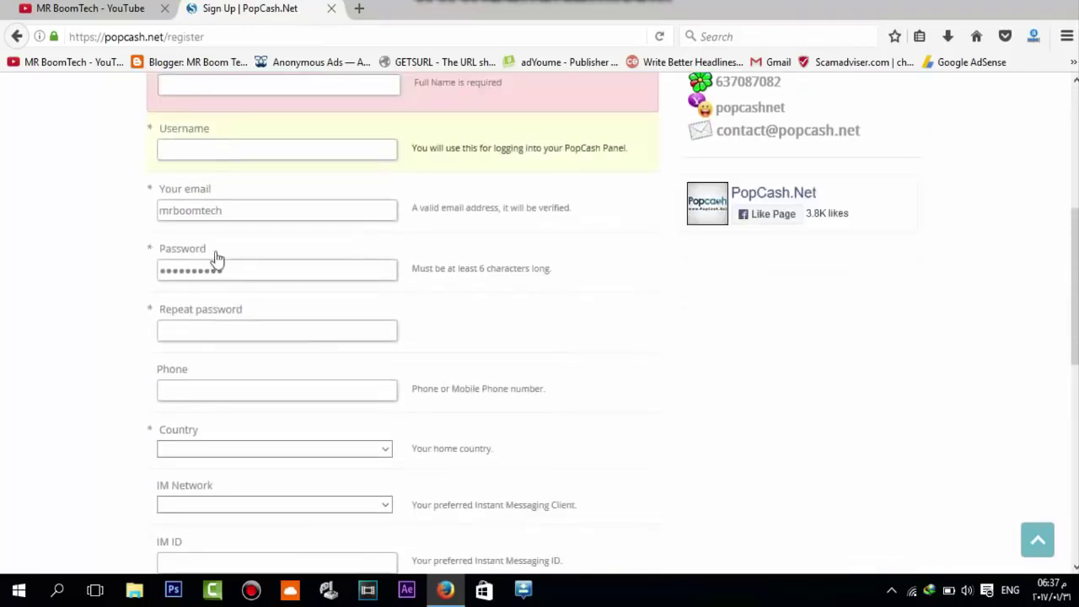
{"action": "key", "text": "Tab"}
{"action": "key", "text": "Tab"}
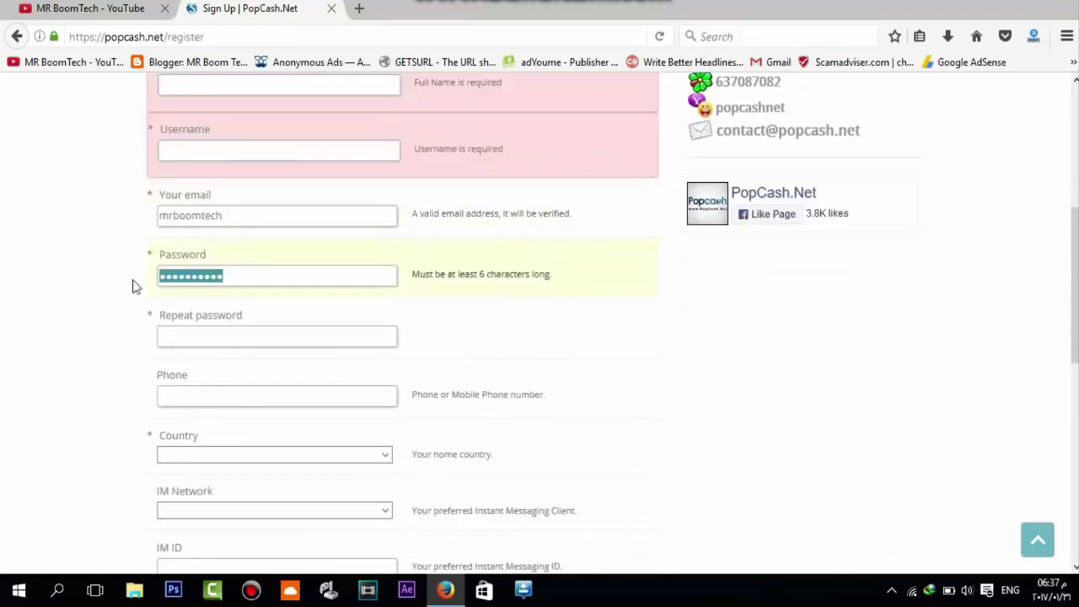
{"action": "left_click", "coordinate": [218, 334]}
{"action": "scroll", "coordinate": [221, 318], "scroll_direction": "down", "scroll_amount": 3}
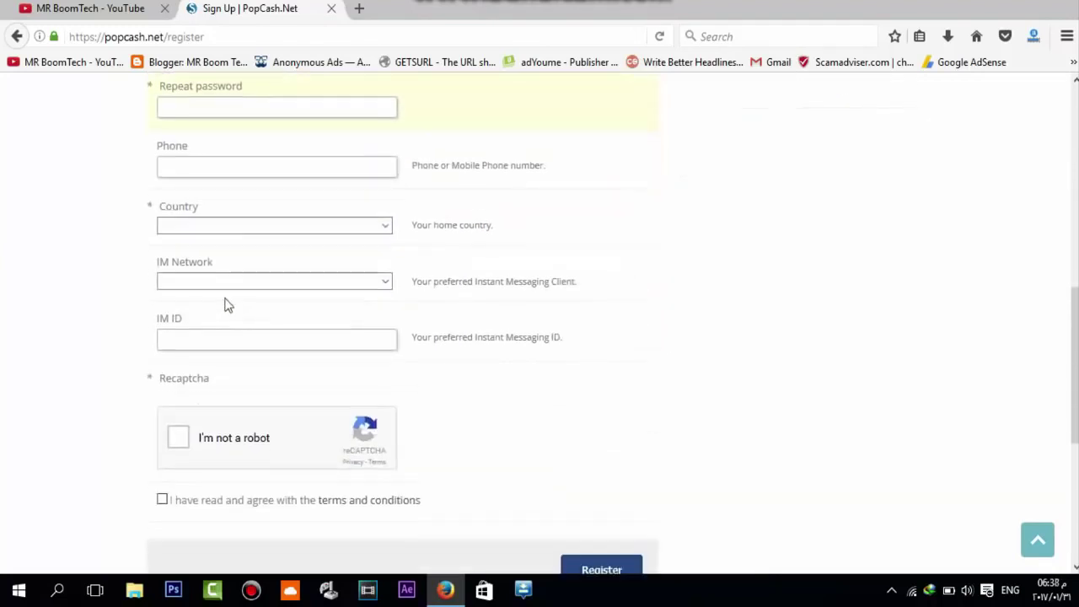
{"action": "left_click", "coordinate": [206, 160]}
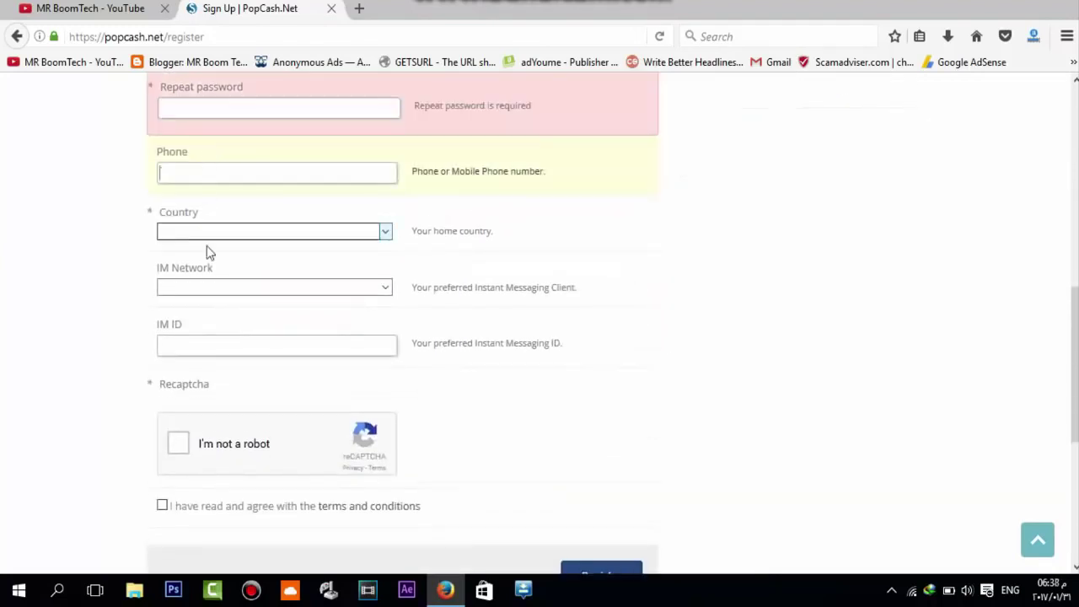
- Set the IM network to Yahoo Messenger and try to submit the otherwise incomplete registration form
{"action": "left_click", "coordinate": [240, 288]}
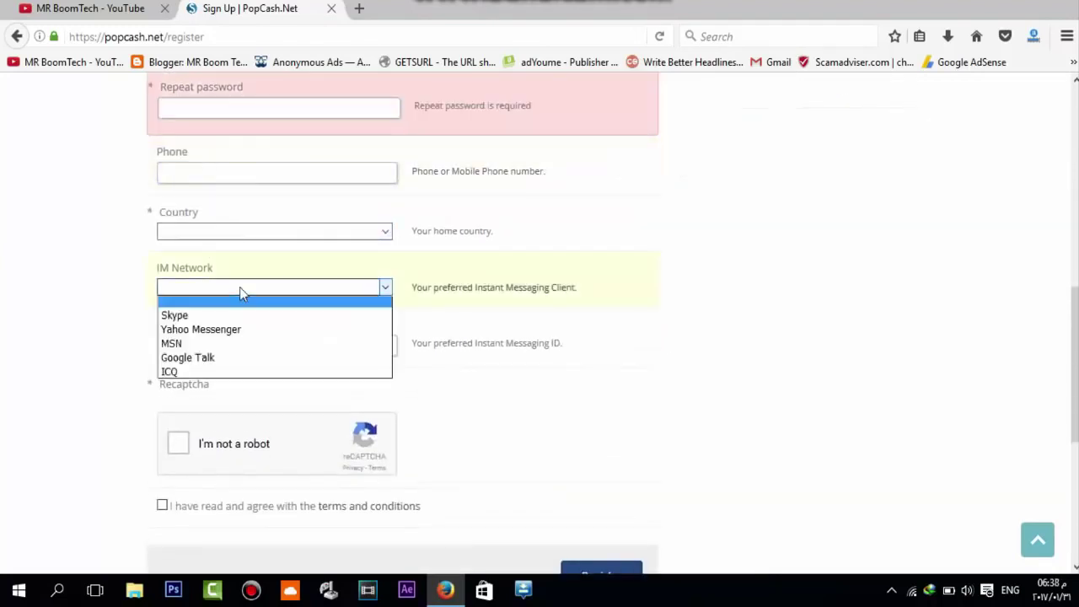
{"action": "left_click", "coordinate": [200, 330]}
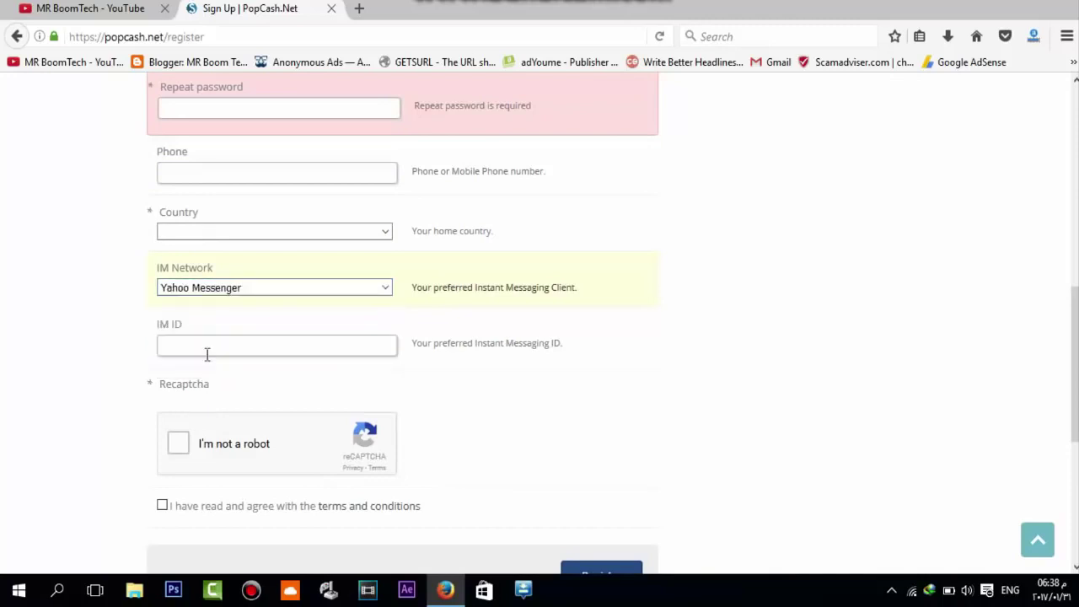
{"action": "left_click", "coordinate": [207, 354]}
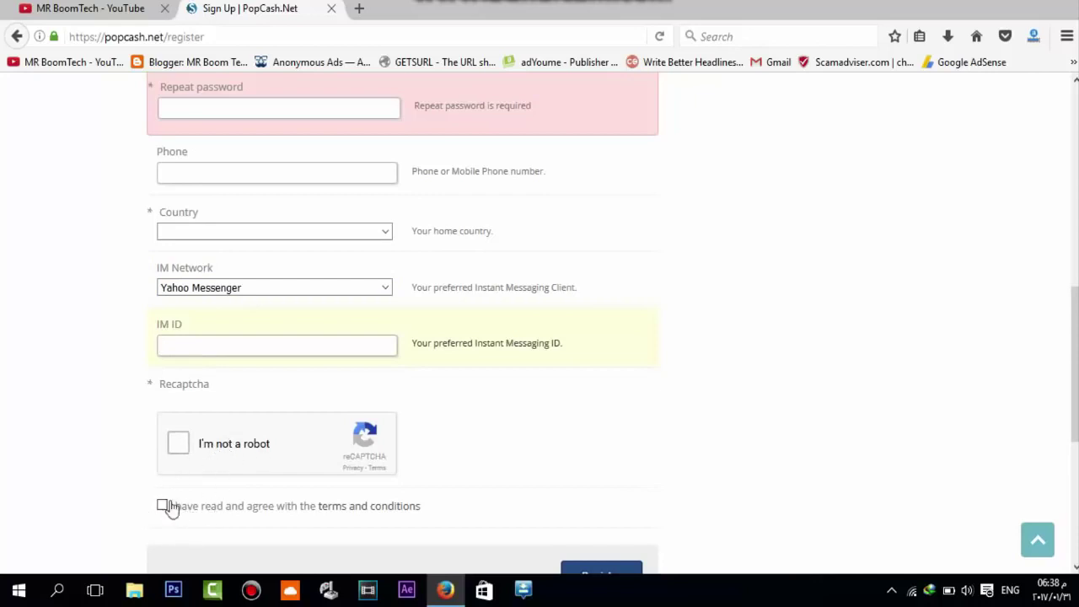
{"action": "scroll", "coordinate": [505, 476], "scroll_direction": "down", "scroll_amount": 3}
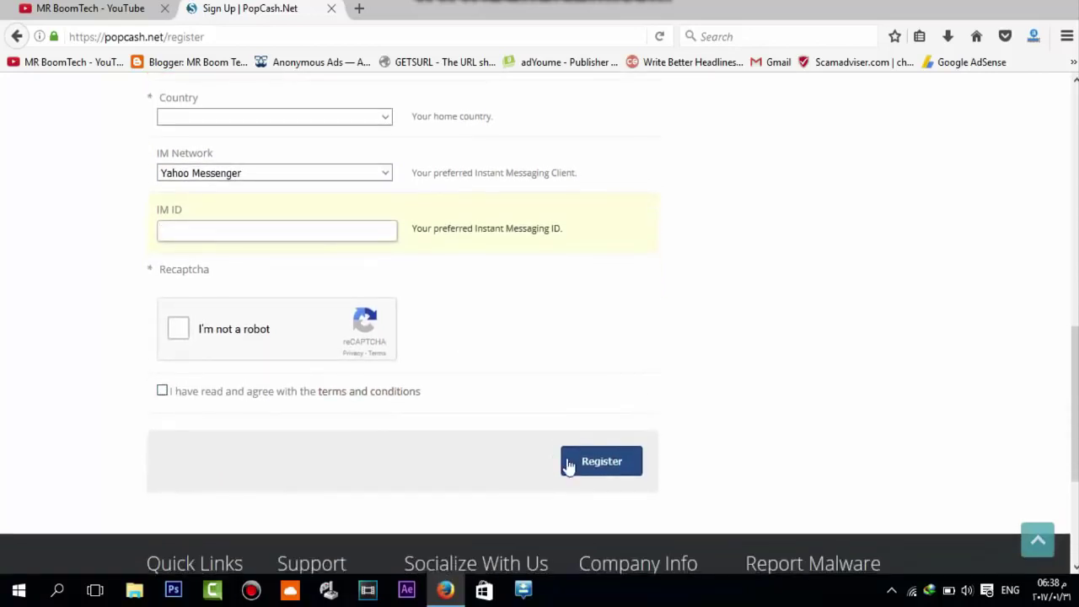
{"action": "left_click", "coordinate": [601, 470]}
{"action": "scroll", "coordinate": [603, 425], "scroll_direction": "up", "scroll_amount": 3}
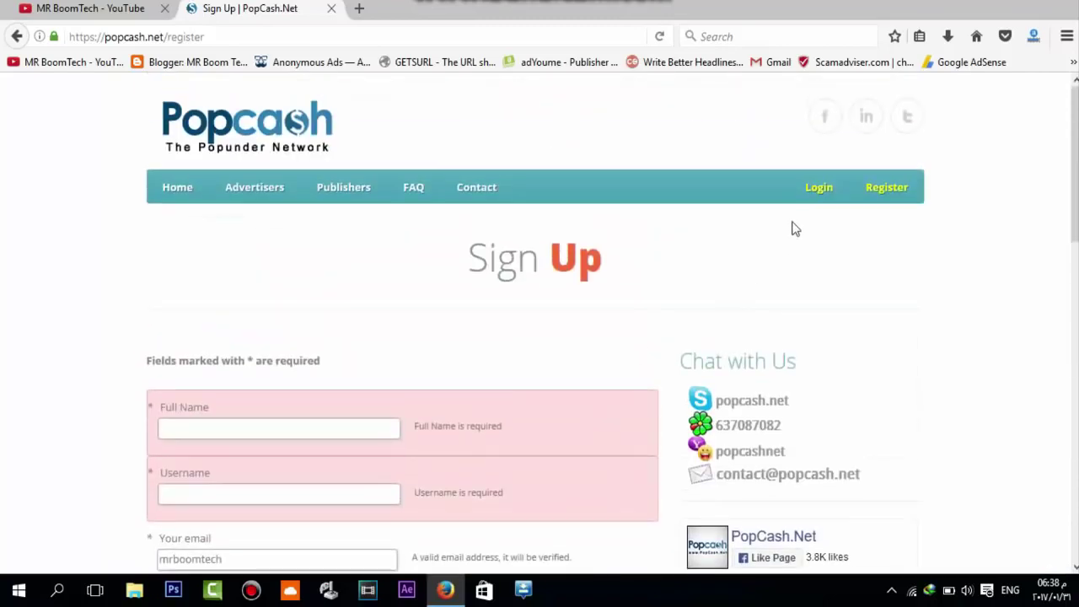
- Open the member login page and log in with the prefilled username and password
{"action": "left_click", "coordinate": [819, 186]}
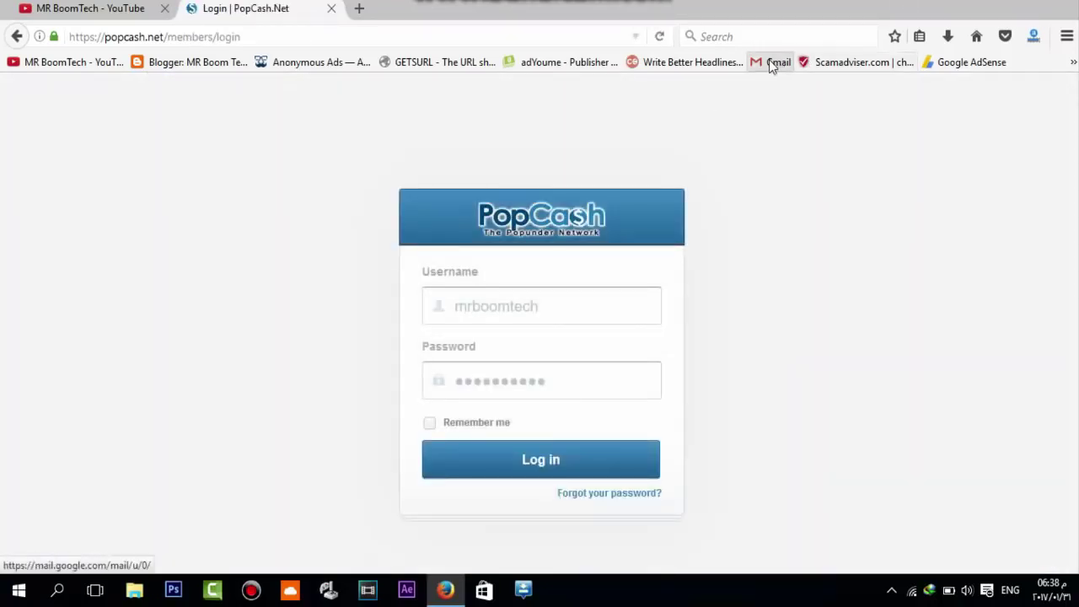
{"action": "left_click_drag", "start_coordinate": [646, 305], "coordinate": [207, 312]}
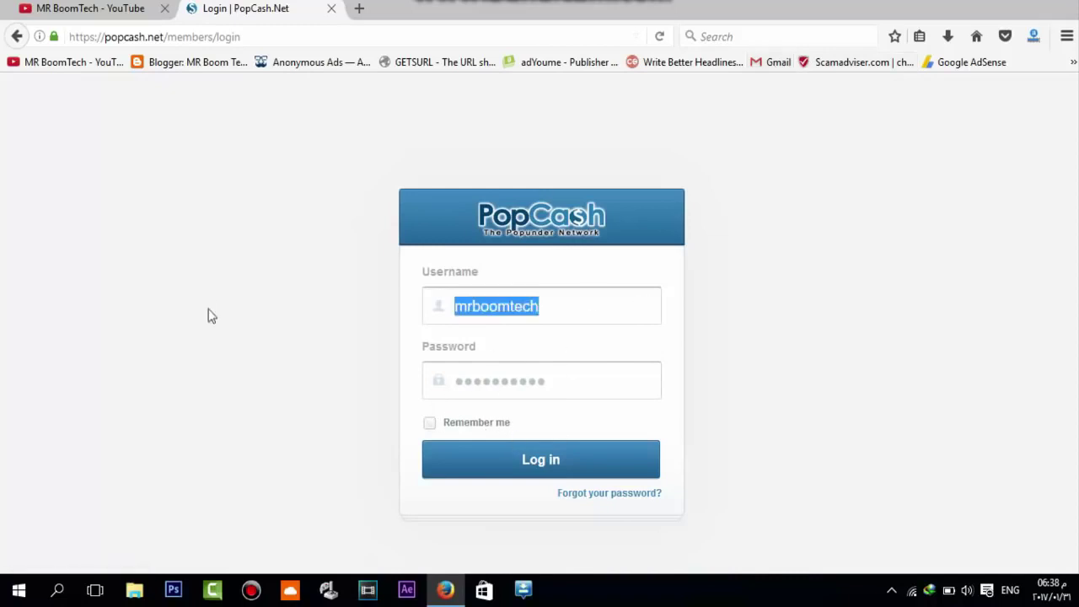
{"action": "left_click", "coordinate": [564, 460]}
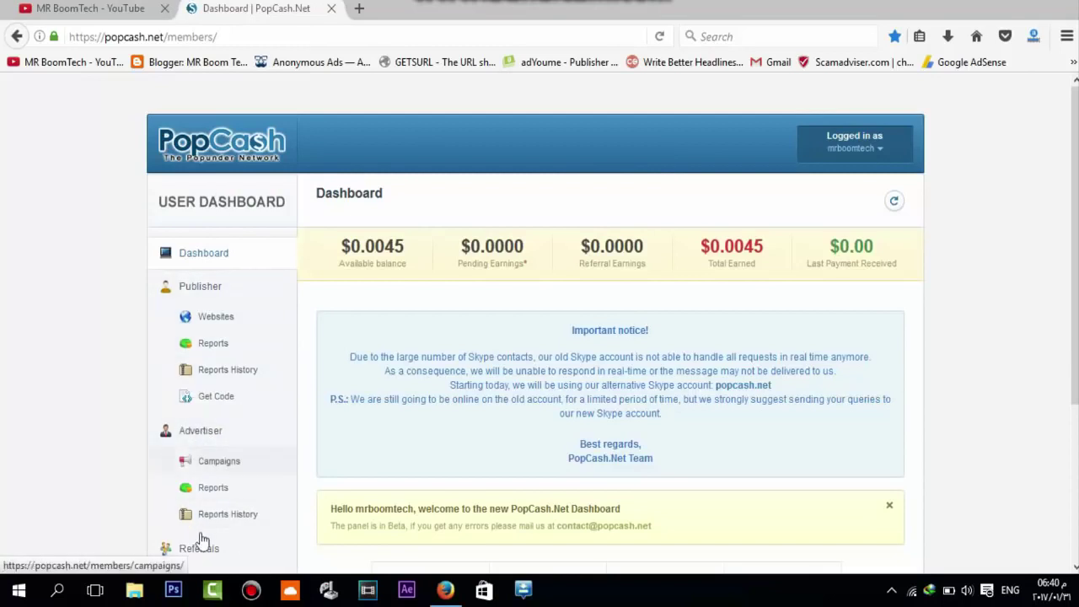
- Open the form for adding a new publisher website and view its category choices without selecting one
{"action": "left_click", "coordinate": [217, 323]}
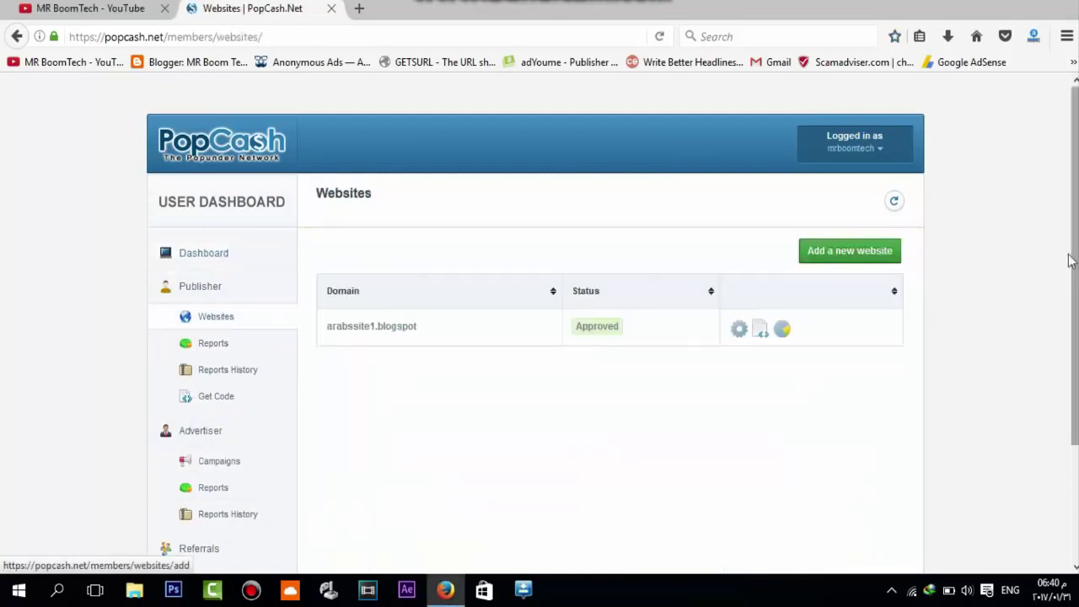
{"action": "left_click", "coordinate": [857, 255]}
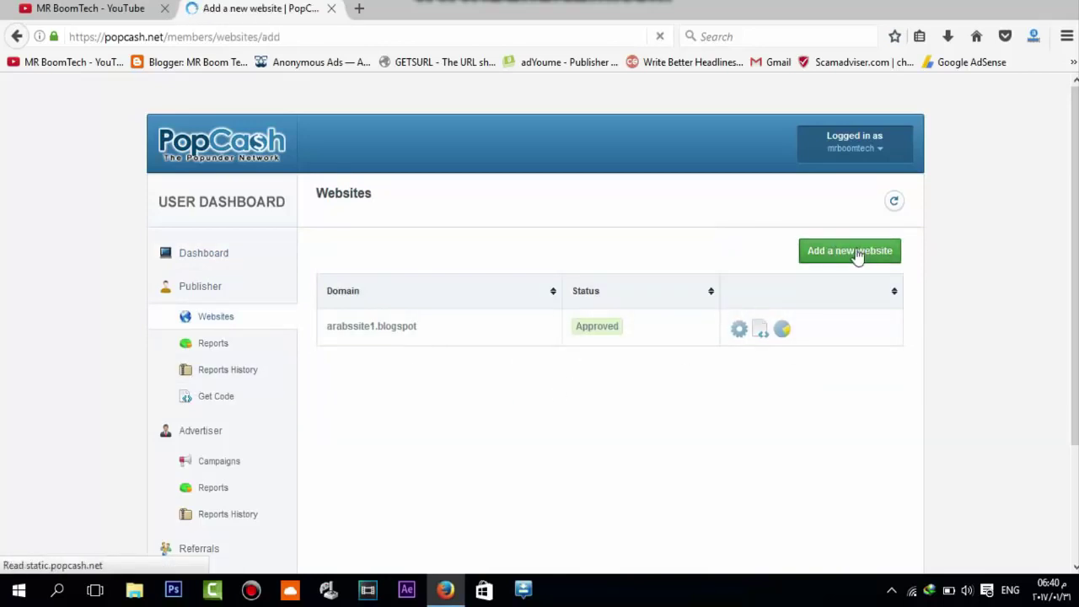
{"action": "left_click", "coordinate": [505, 354]}
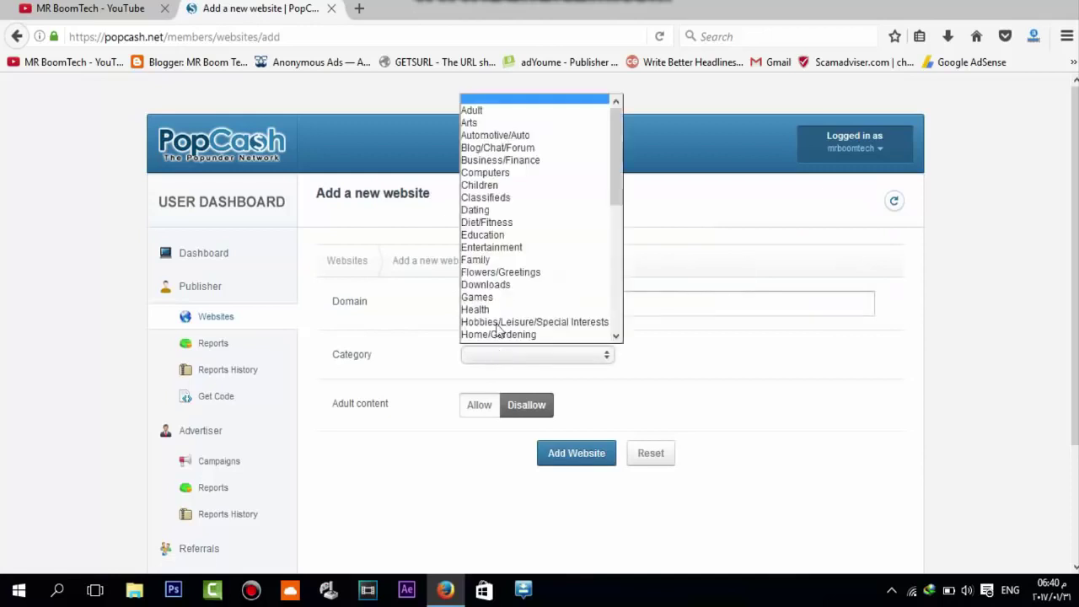
{"action": "left_click", "coordinate": [634, 405]}
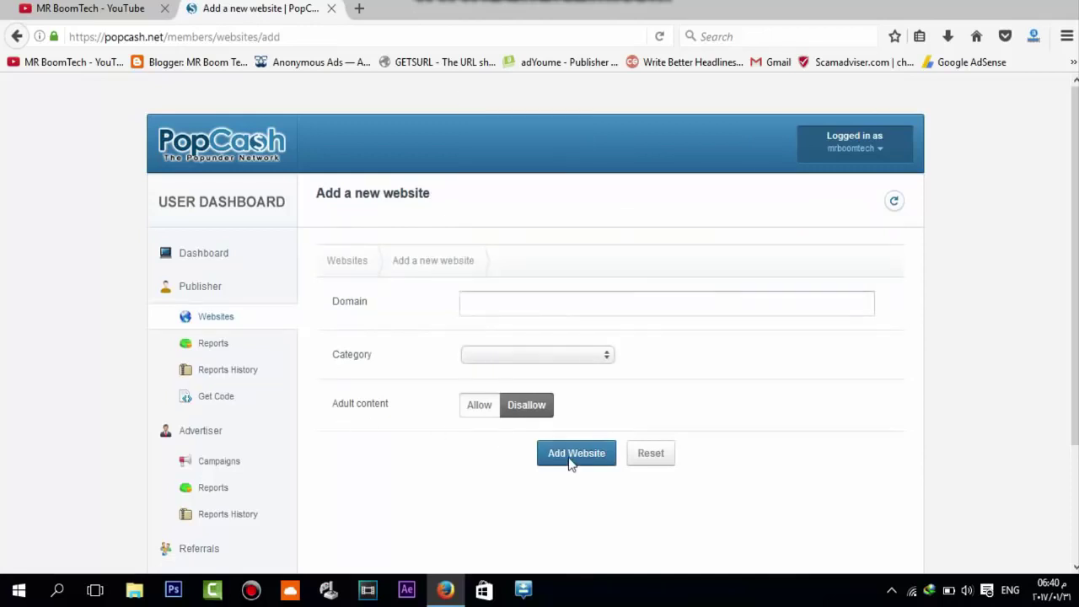
- View the publisher reports and sort the daily breakdown by revenue
{"action": "left_click", "coordinate": [211, 351]}
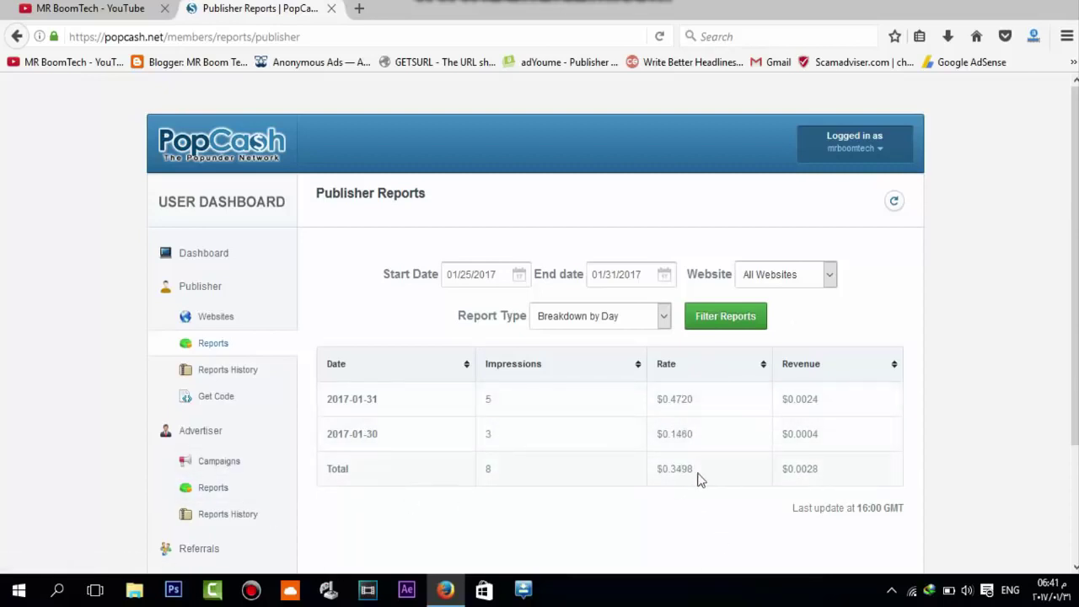
{"action": "left_click", "coordinate": [801, 364]}
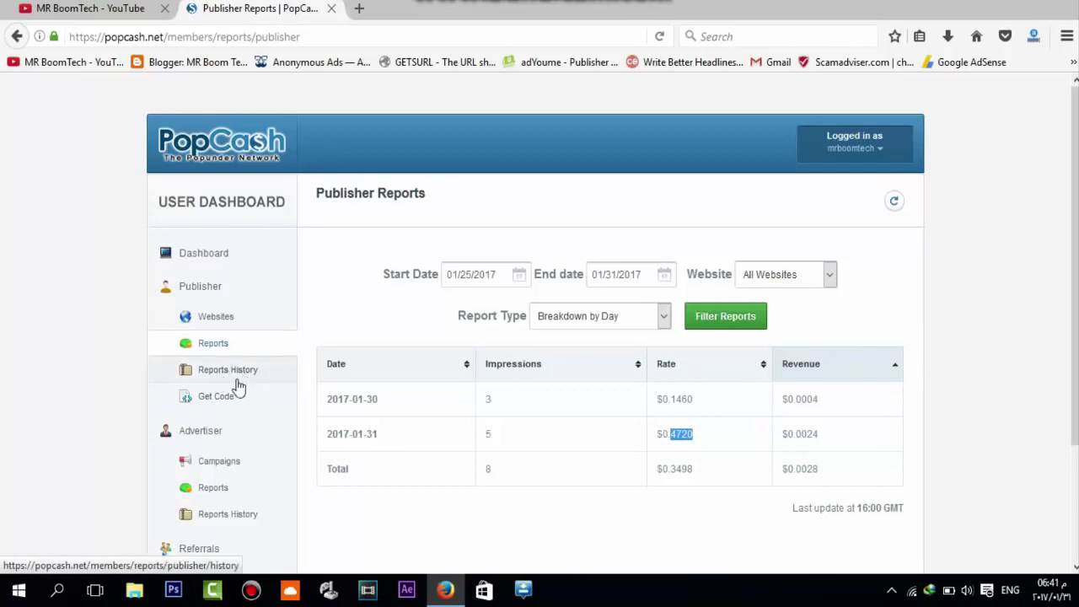
- Generate the PopCash ad code for the arabssite1.blogspot website
{"action": "left_click", "coordinate": [217, 396]}
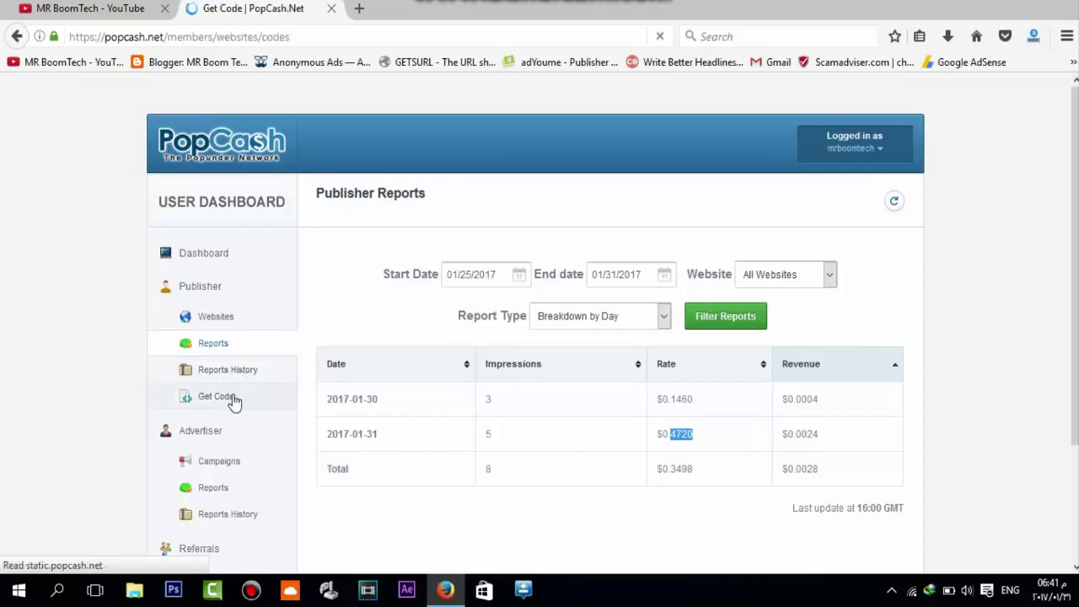
{"action": "left_click", "coordinate": [595, 259]}
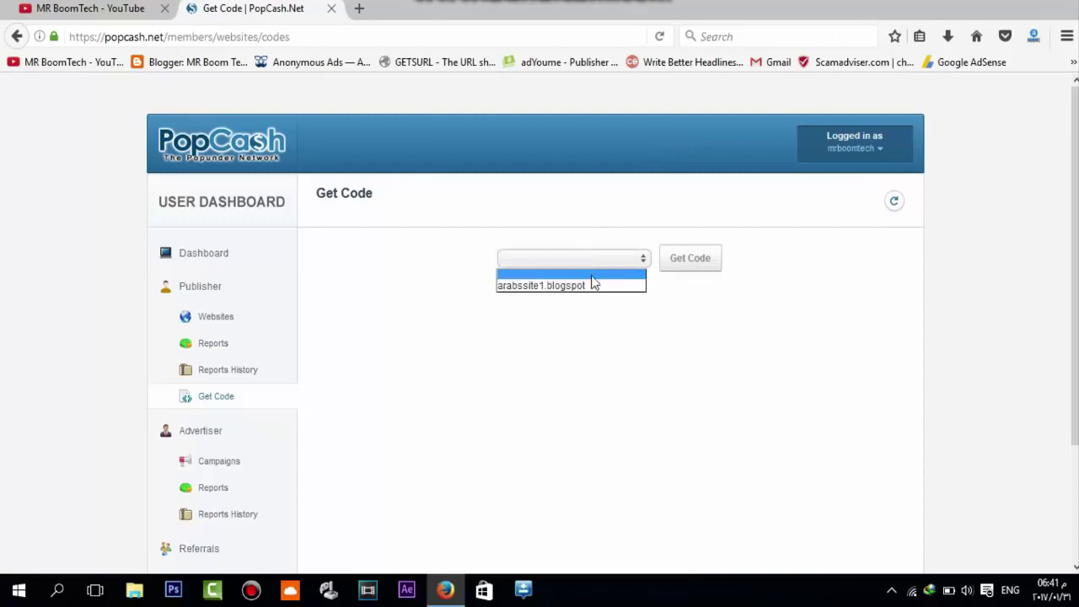
{"action": "left_click", "coordinate": [592, 285]}
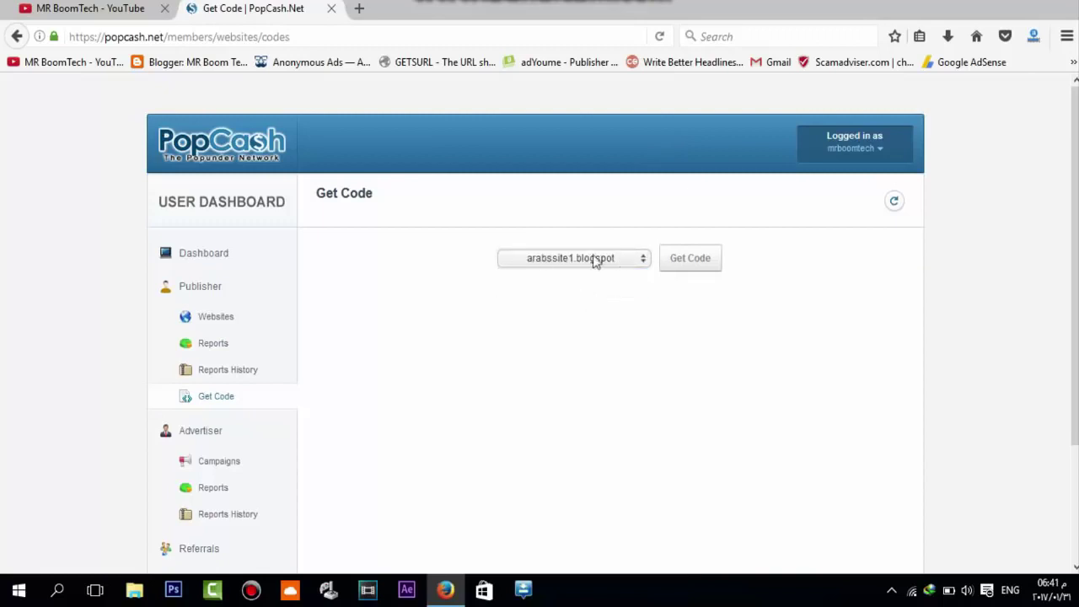
{"action": "left_click", "coordinate": [679, 257]}
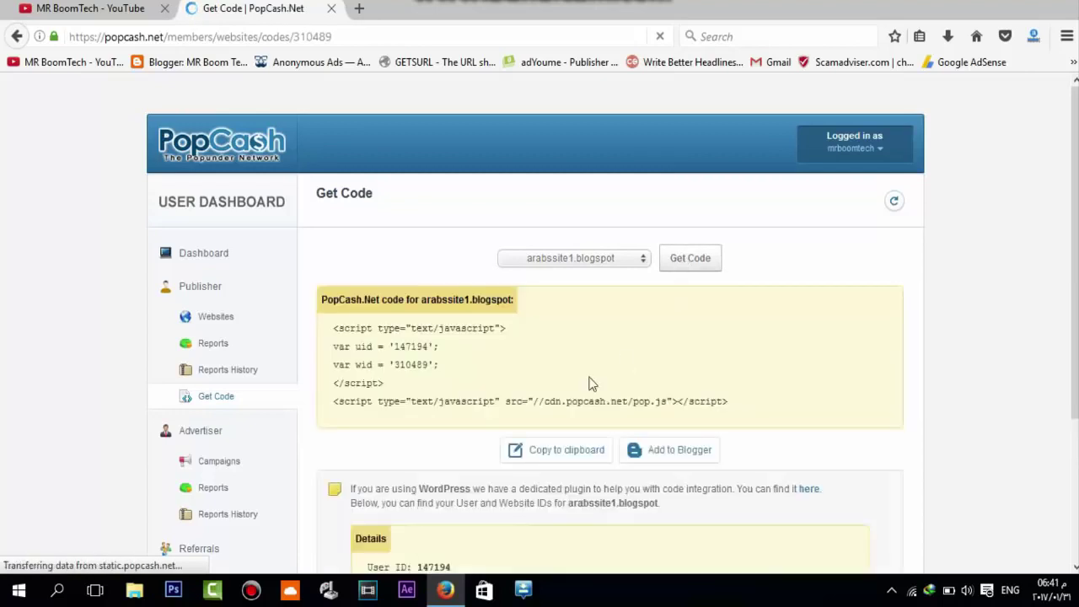
- Highlight the generated script code to inspect it and clear the selection
{"action": "left_click_drag", "start_coordinate": [730, 402], "coordinate": [156, 290]}
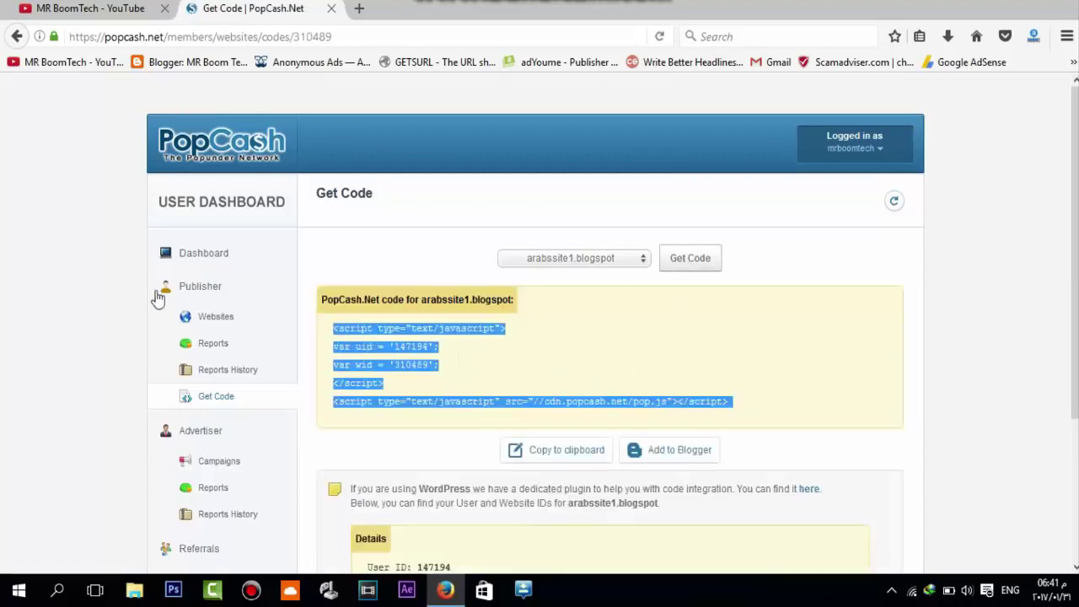
{"action": "left_click", "coordinate": [431, 456]}
{"action": "left_click_drag", "start_coordinate": [729, 402], "coordinate": [418, 316]}
{"action": "left_click", "coordinate": [407, 415]}
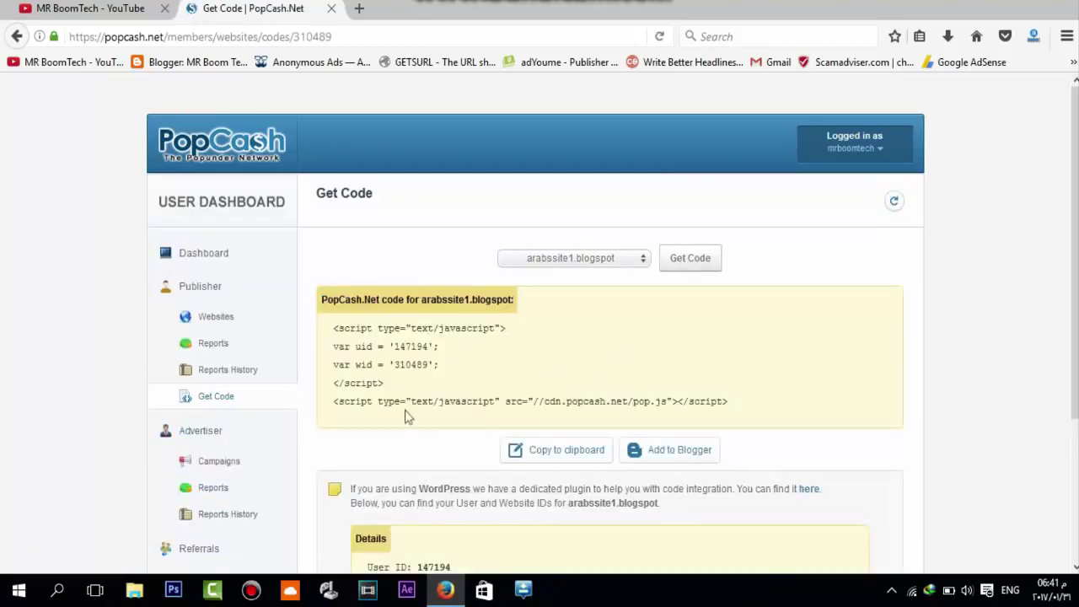
- Open the referrals page and select the sign-up page referral link
{"action": "scroll", "coordinate": [289, 414], "scroll_direction": "down", "scroll_amount": 3}
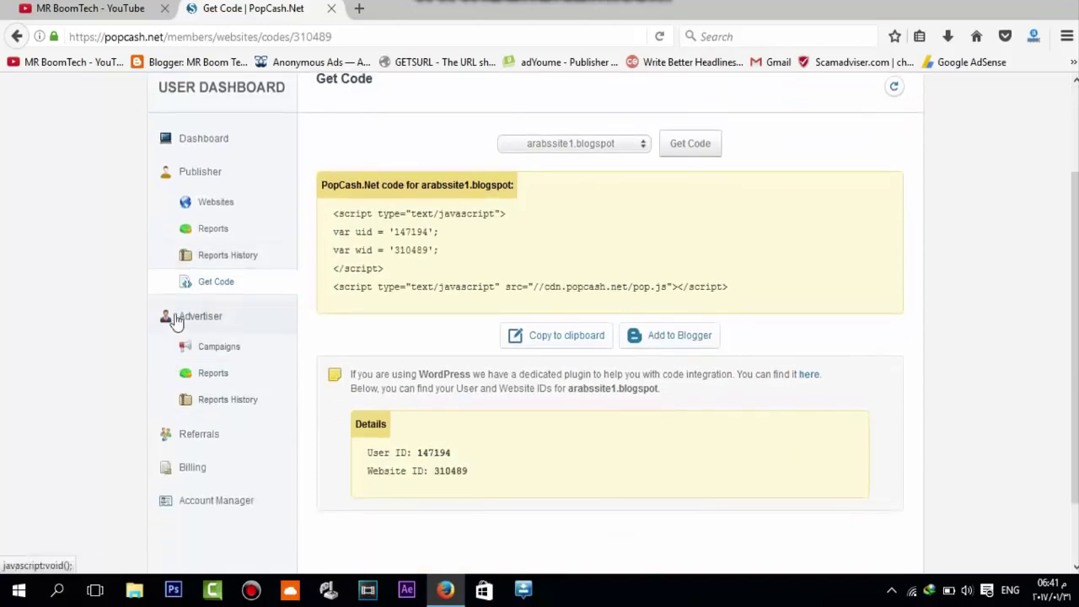
{"action": "left_click", "coordinate": [215, 451]}
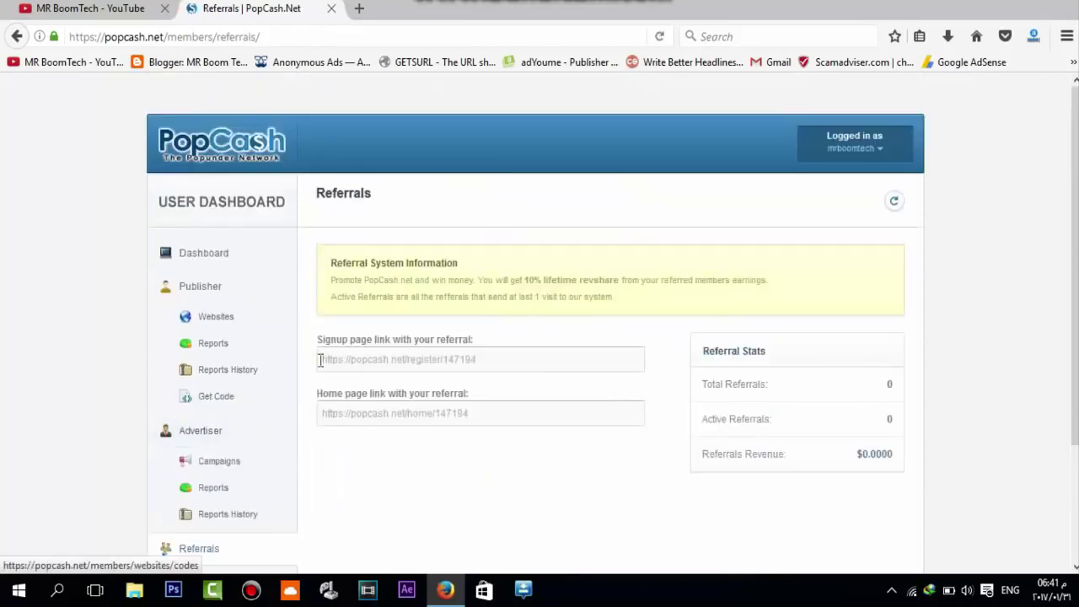
{"action": "left_click", "coordinate": [506, 360]}
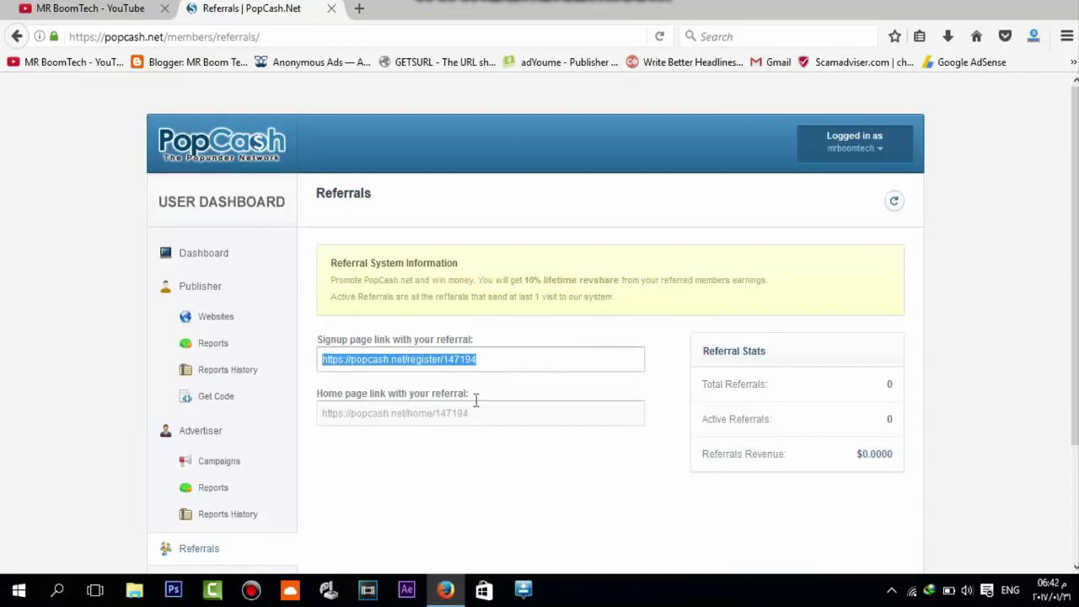
{"action": "left_click", "coordinate": [581, 412]}
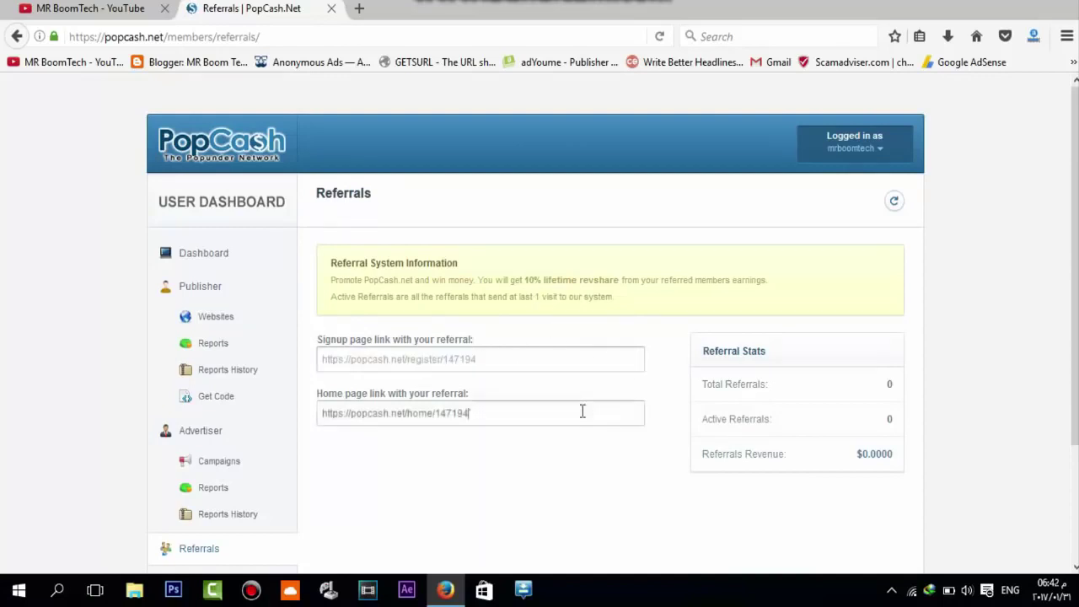
{"action": "left_click", "coordinate": [505, 362]}
{"action": "left_click", "coordinate": [514, 416]}
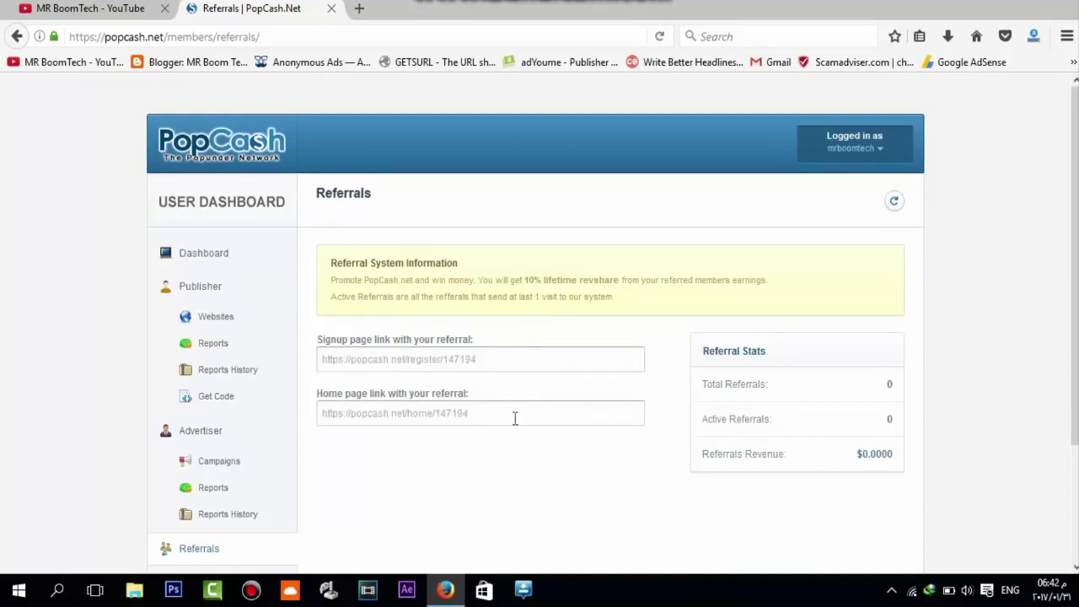
{"action": "left_click", "coordinate": [494, 362]}
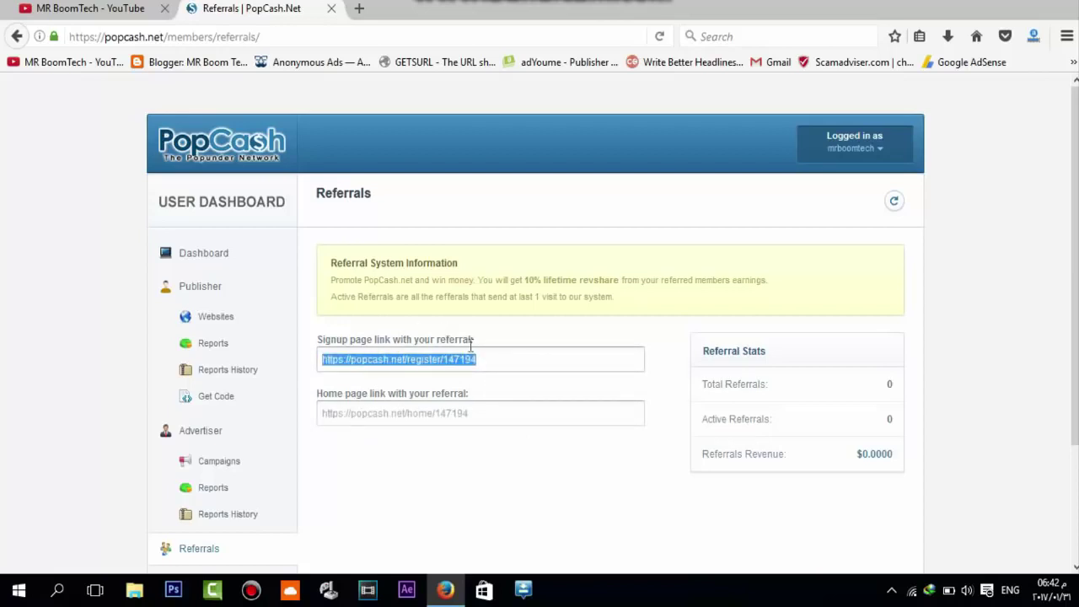
- Select the home page referral link on the referrals page
{"action": "left_click", "coordinate": [488, 419]}
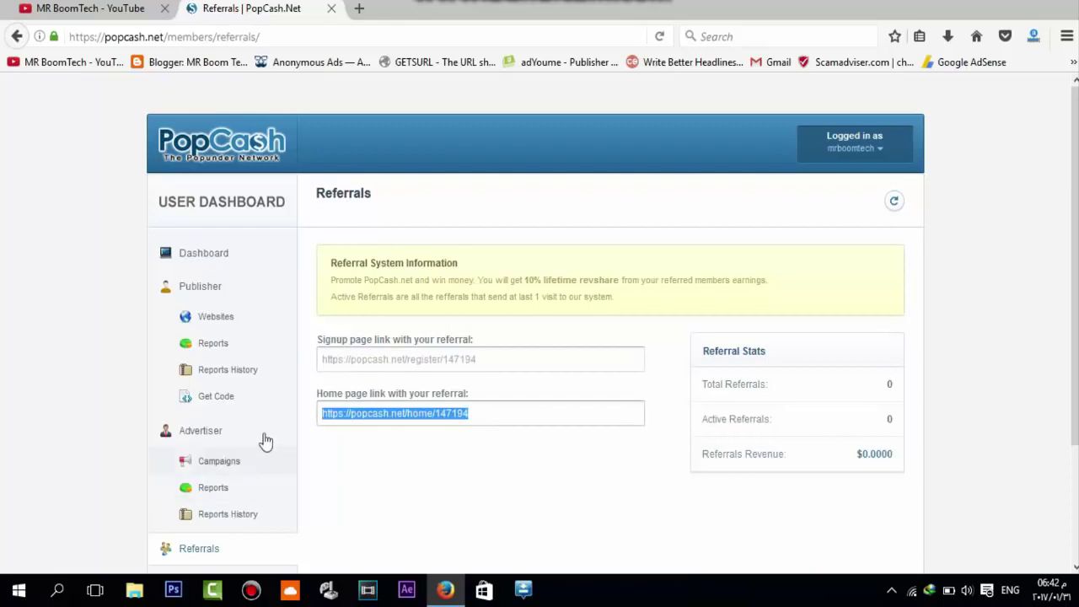
- Open the billing page and bring up its Cash Out request form
{"action": "scroll", "coordinate": [278, 422], "scroll_direction": "down", "scroll_amount": 3}
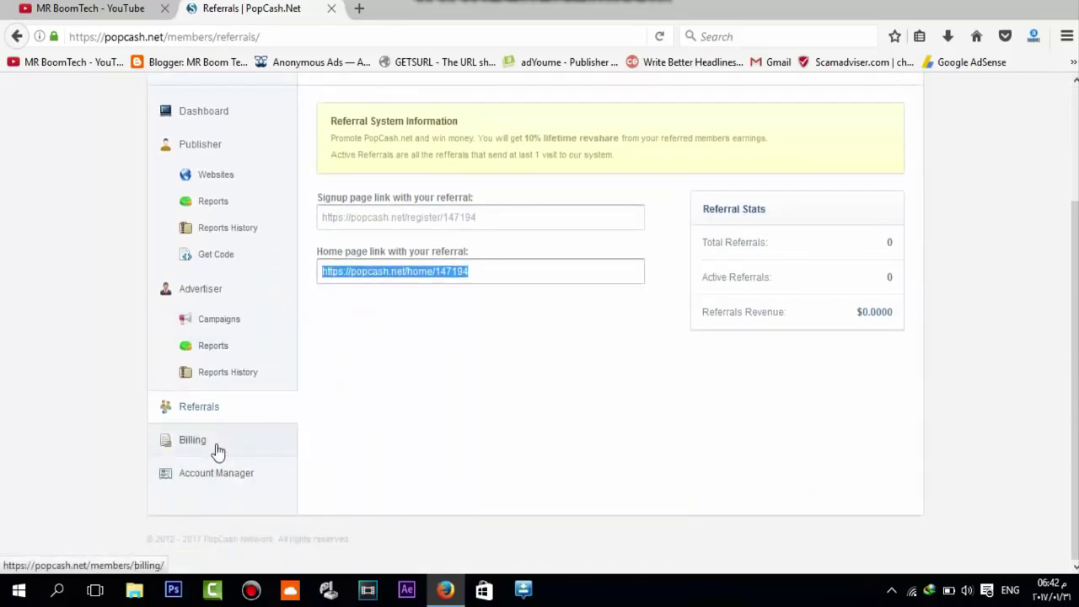
{"action": "left_click", "coordinate": [218, 452]}
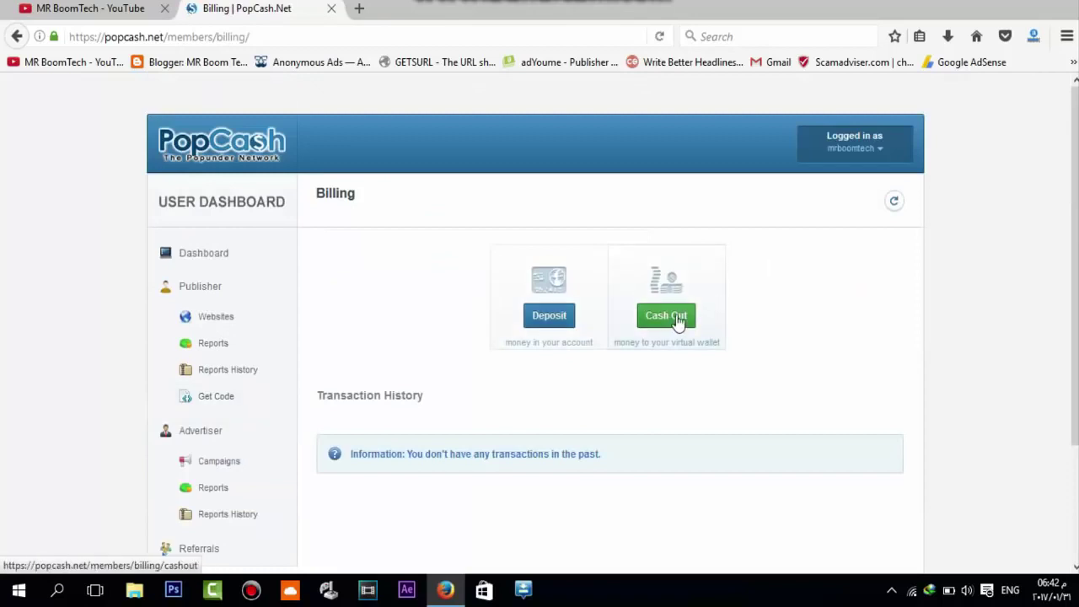
{"action": "left_click", "coordinate": [665, 329]}
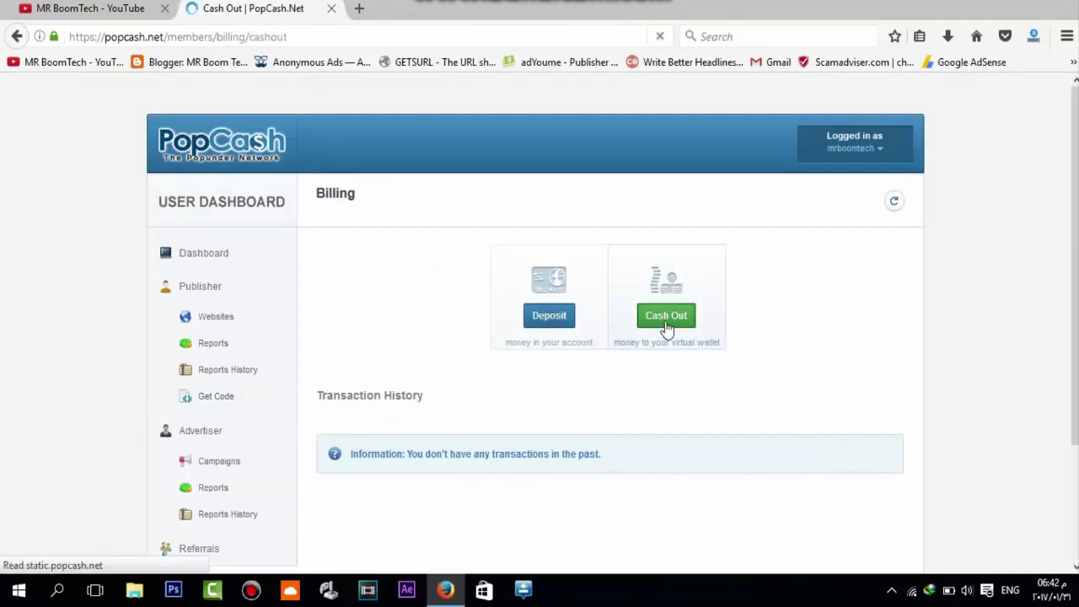
{"action": "scroll", "coordinate": [423, 311], "scroll_direction": "down", "scroll_amount": 3}
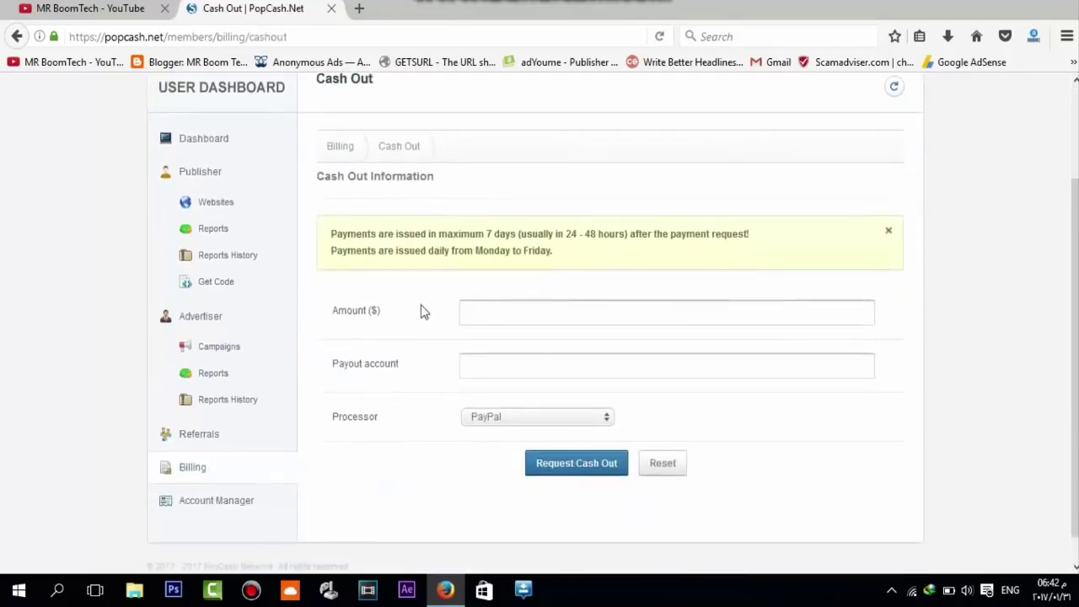
- Examine the cash-out form's amount and payout account fields, and choose PayPal among the payment processors
{"action": "left_click", "coordinate": [621, 304]}
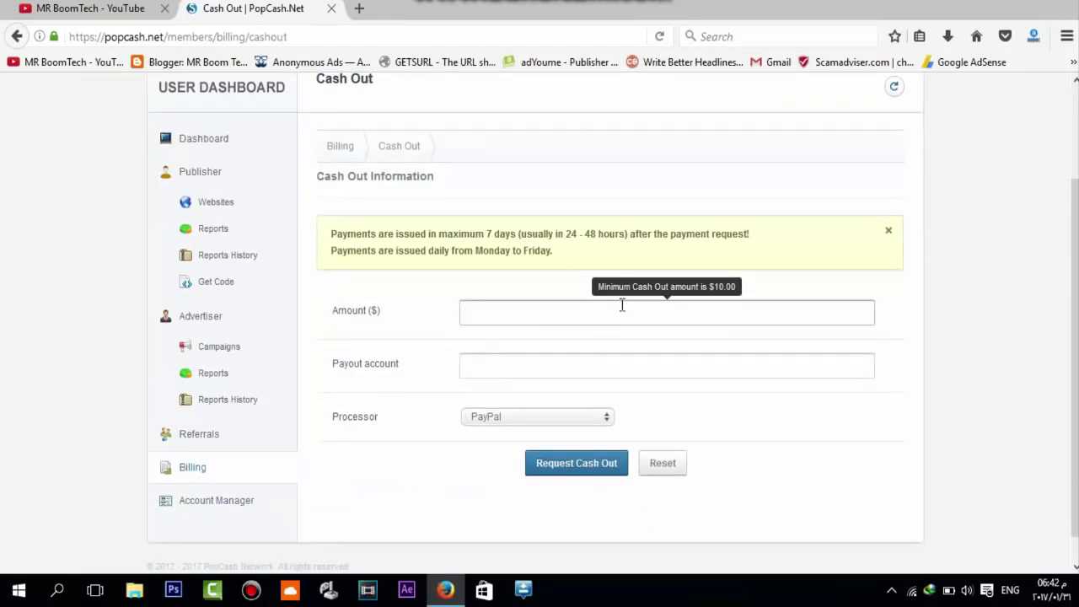
{"action": "left_click", "coordinate": [494, 376]}
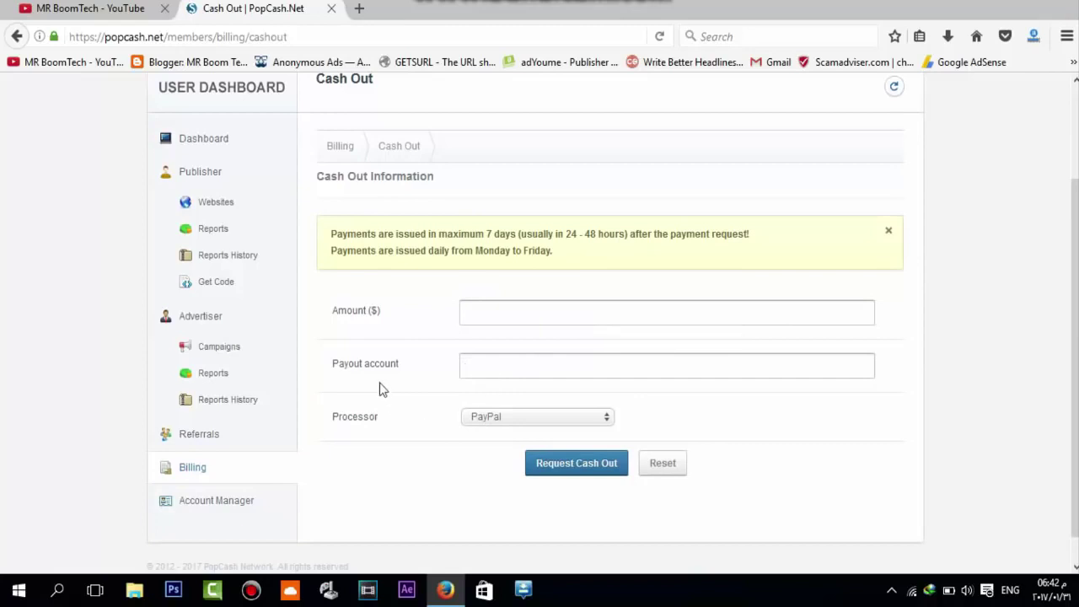
{"action": "left_click", "coordinate": [498, 419]}
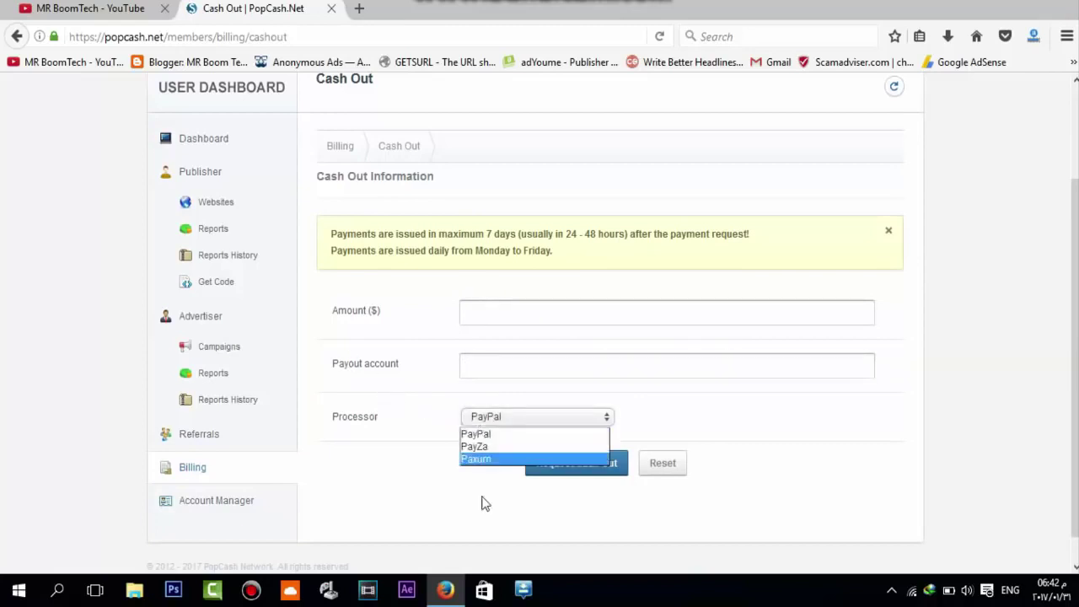
{"action": "left_click", "coordinate": [496, 435]}
{"action": "left_click", "coordinate": [517, 366]}
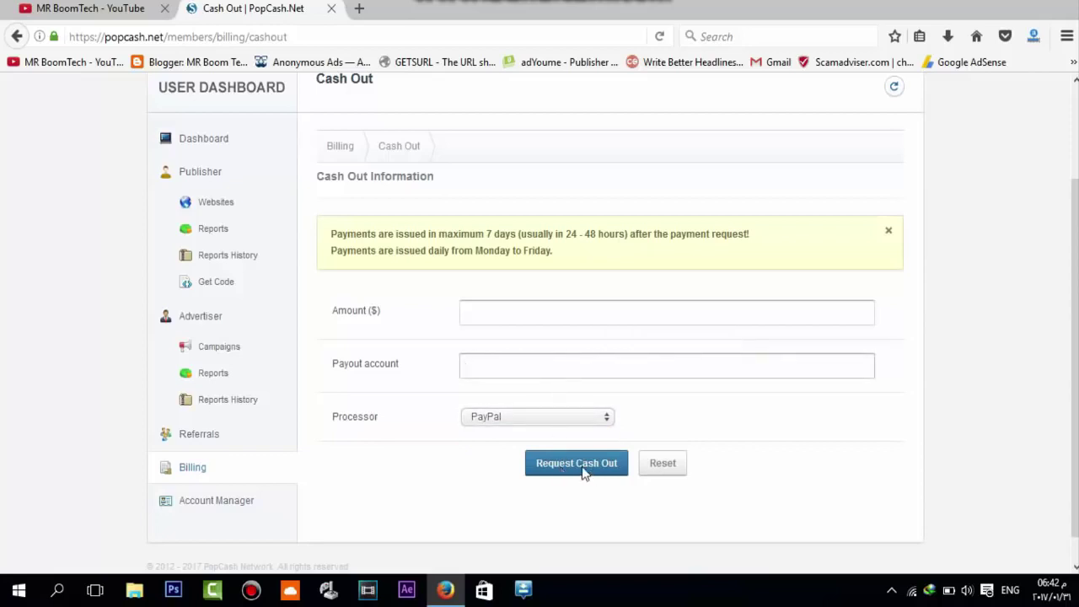
{"action": "left_click", "coordinate": [559, 307]}
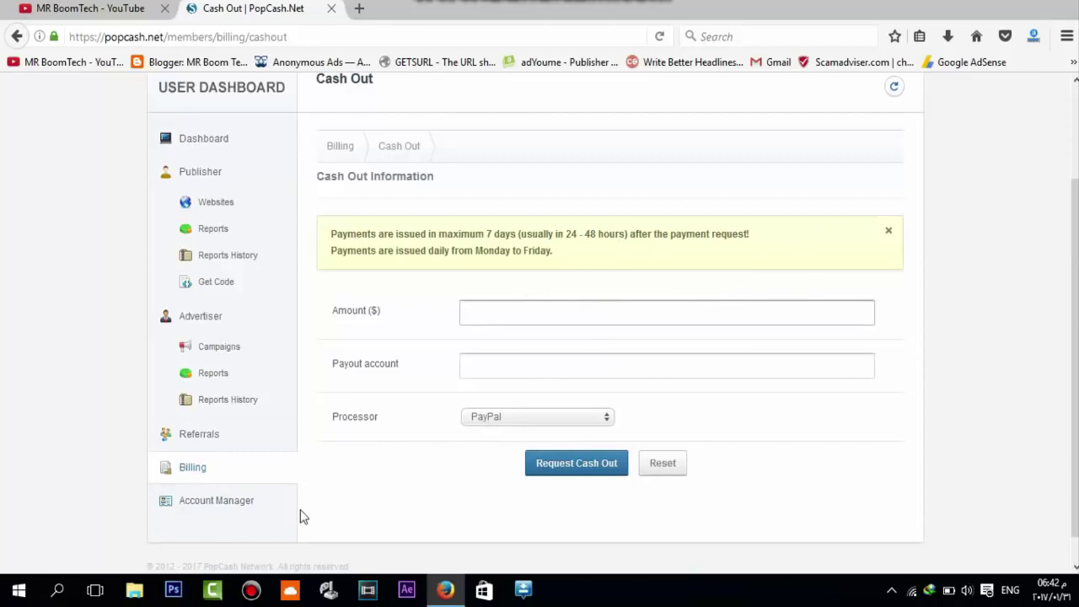
{"action": "scroll", "coordinate": [839, 157], "scroll_direction": "up", "scroll_amount": 3}
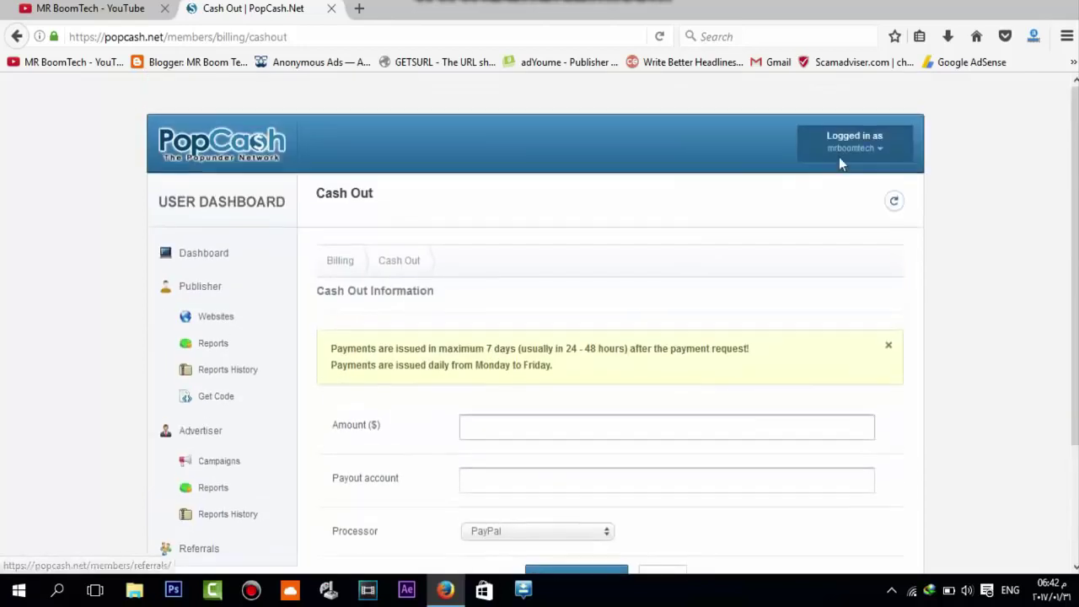
{"action": "scroll", "coordinate": [742, 343], "scroll_direction": "down", "scroll_amount": 3}
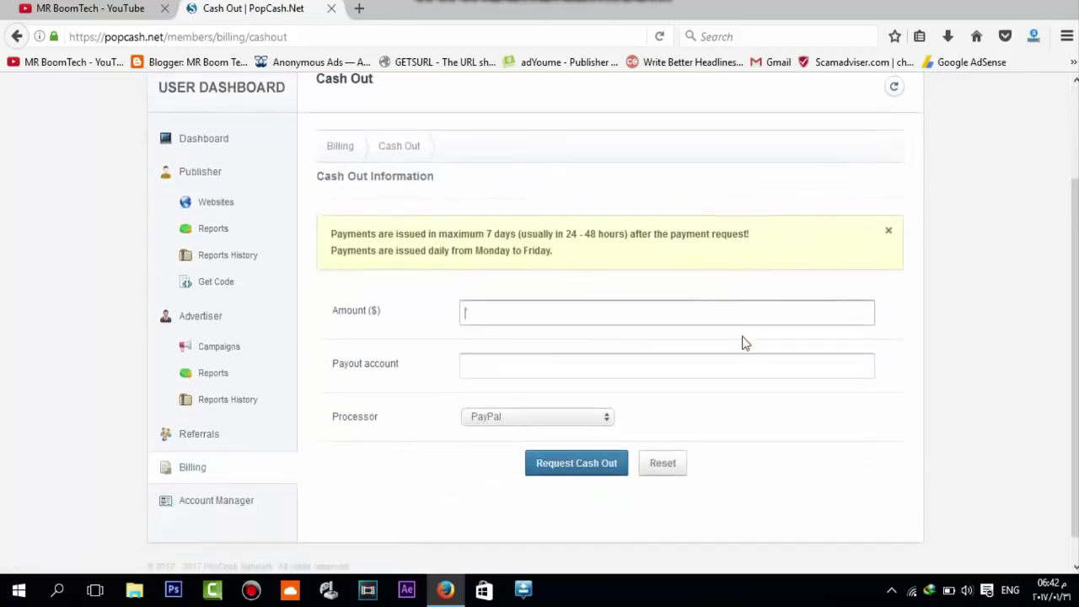
{"action": "left_click", "coordinate": [535, 358]}
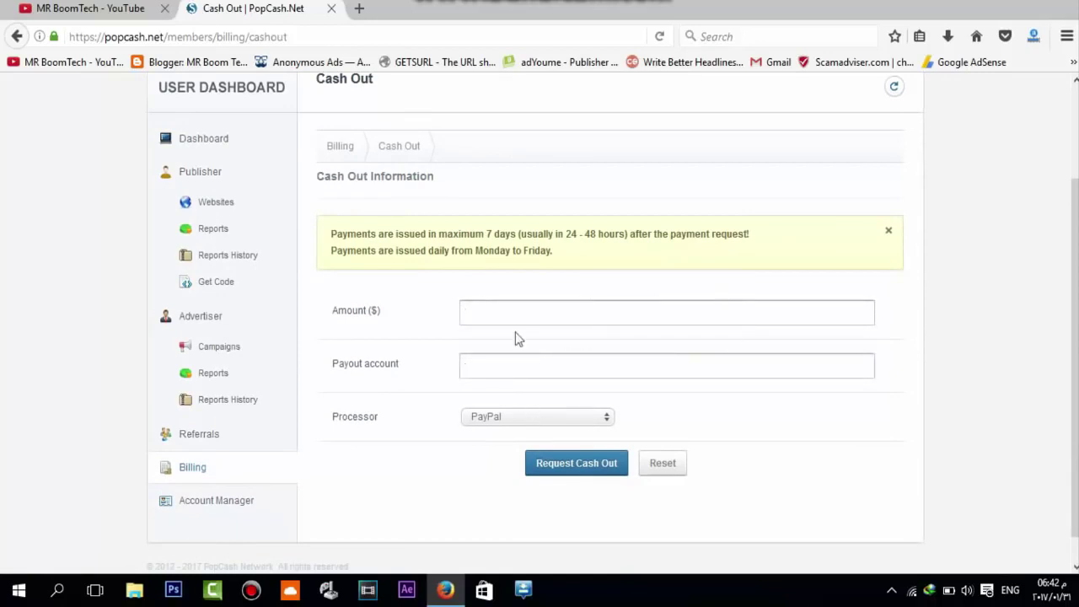
- Open the billing information form from the Account Manager and review all its fields
{"action": "left_click", "coordinate": [229, 505]}
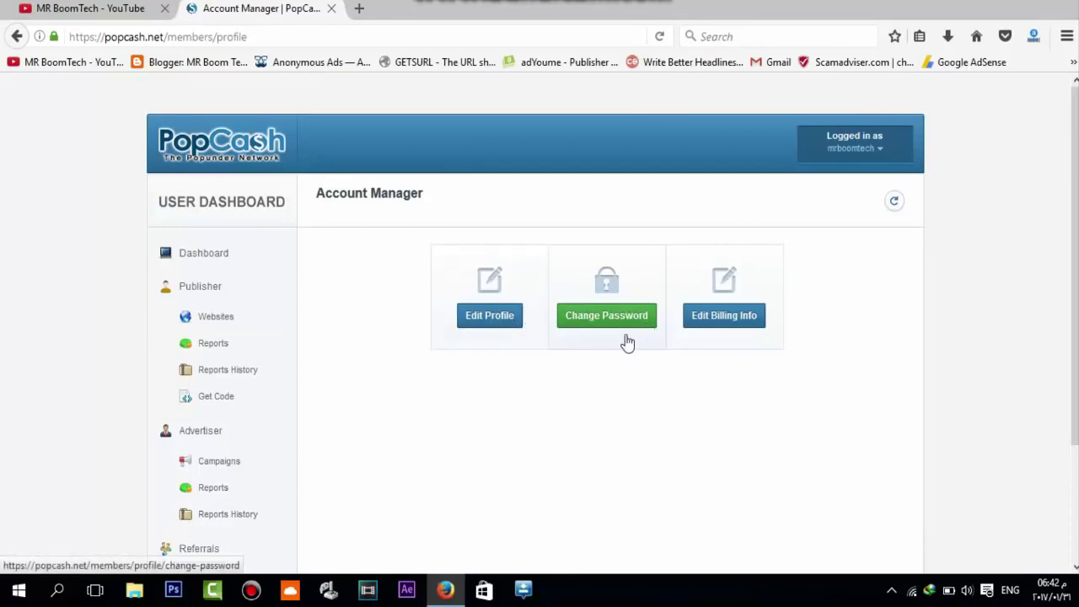
{"action": "left_click", "coordinate": [711, 320]}
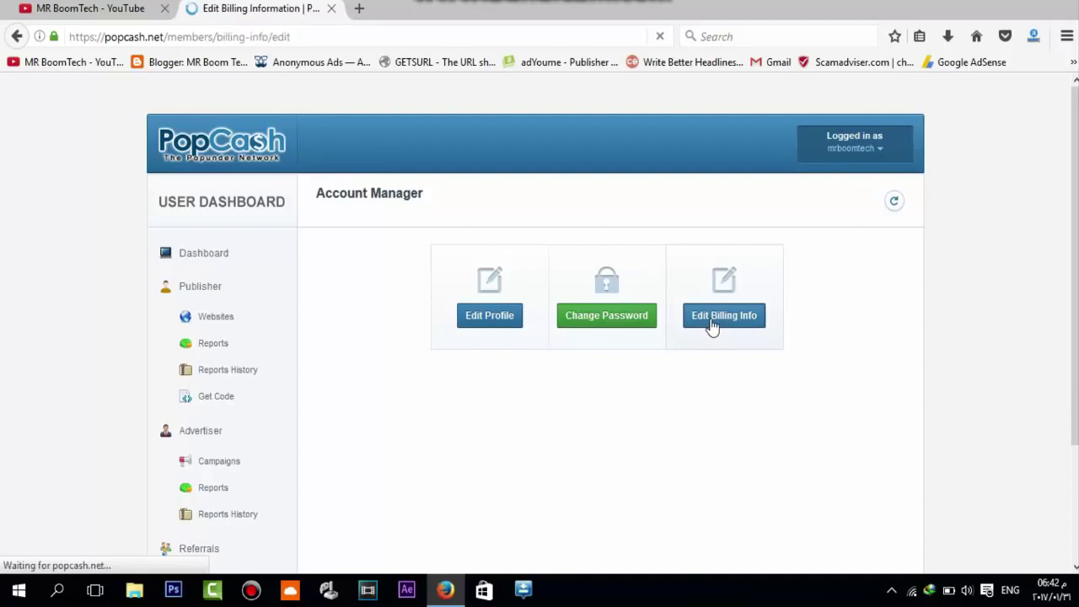
{"action": "scroll", "coordinate": [753, 350], "scroll_direction": "down", "scroll_amount": 1}
{"action": "scroll", "coordinate": [753, 349], "scroll_direction": "down", "scroll_amount": 4}
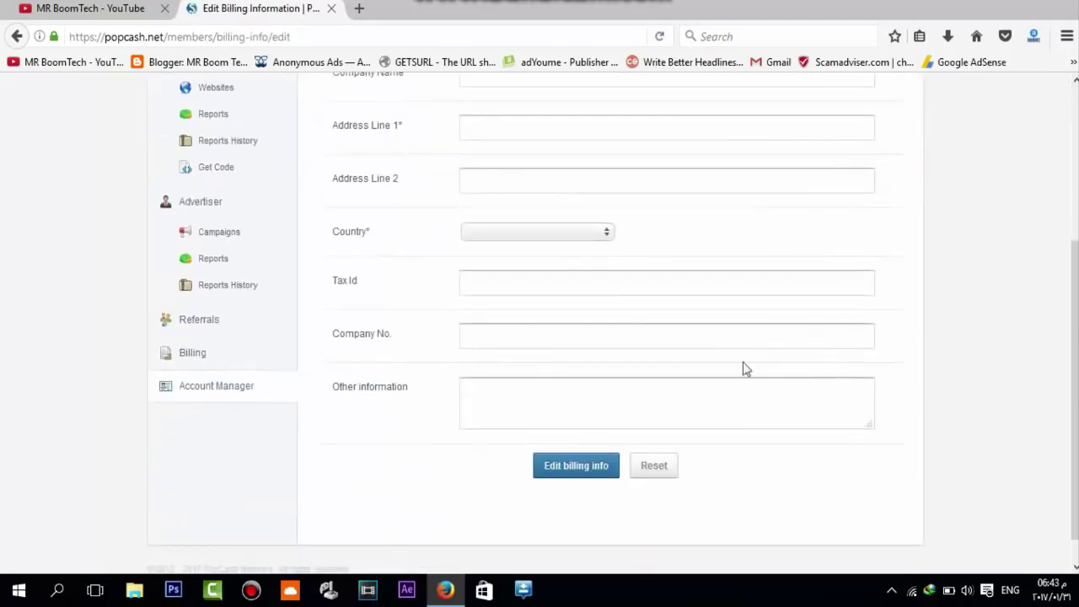
{"action": "scroll", "coordinate": [570, 138], "scroll_direction": "up", "scroll_amount": 5}
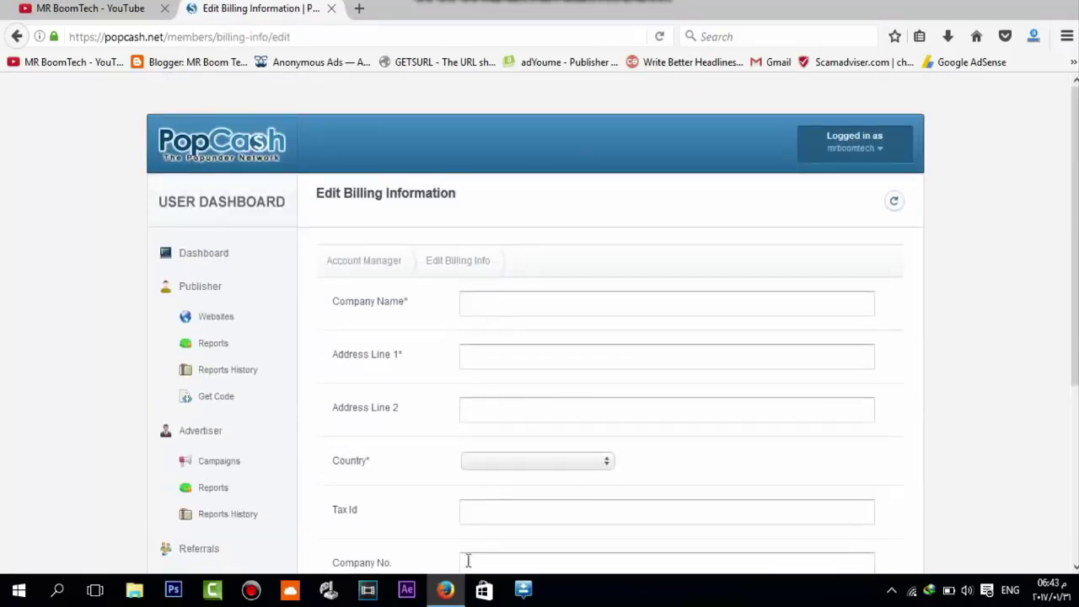
{"action": "scroll", "coordinate": [543, 205], "scroll_direction": "down", "scroll_amount": 5}
{"action": "scroll", "coordinate": [362, 436], "scroll_direction": "up", "scroll_amount": 5}
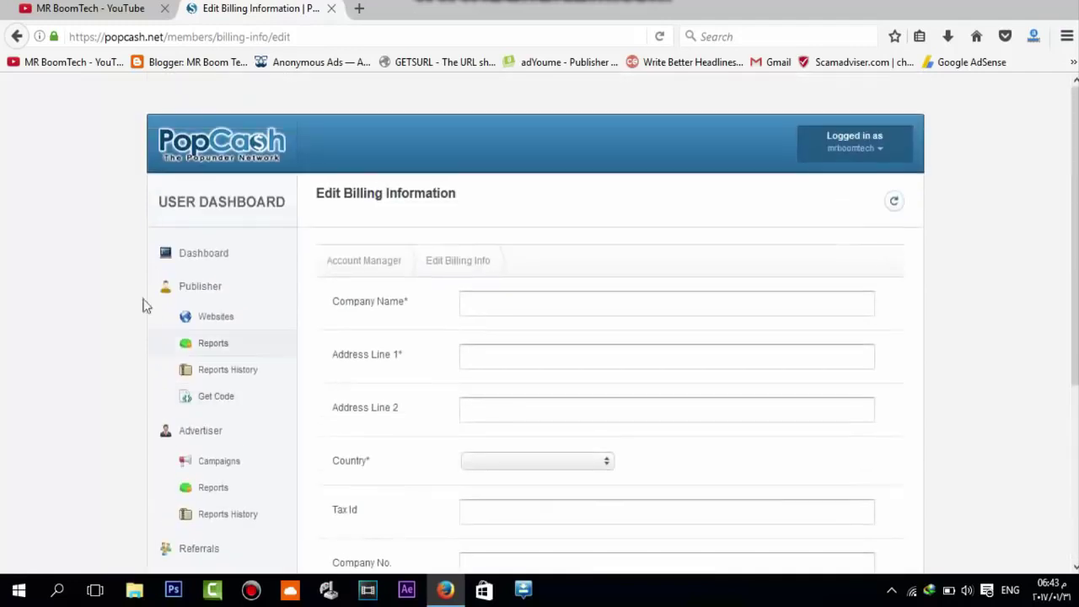
- Return to the member dashboard and look over its earnings summary, notices and shortcuts
{"action": "left_click", "coordinate": [181, 257]}
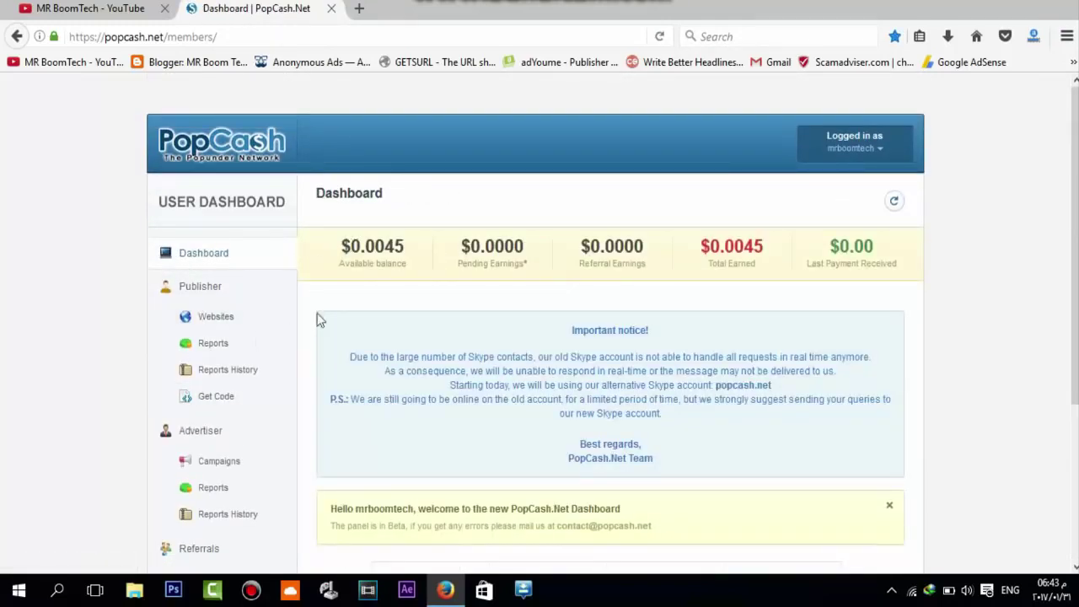
{"action": "scroll", "coordinate": [596, 240], "scroll_direction": "down", "scroll_amount": 3}
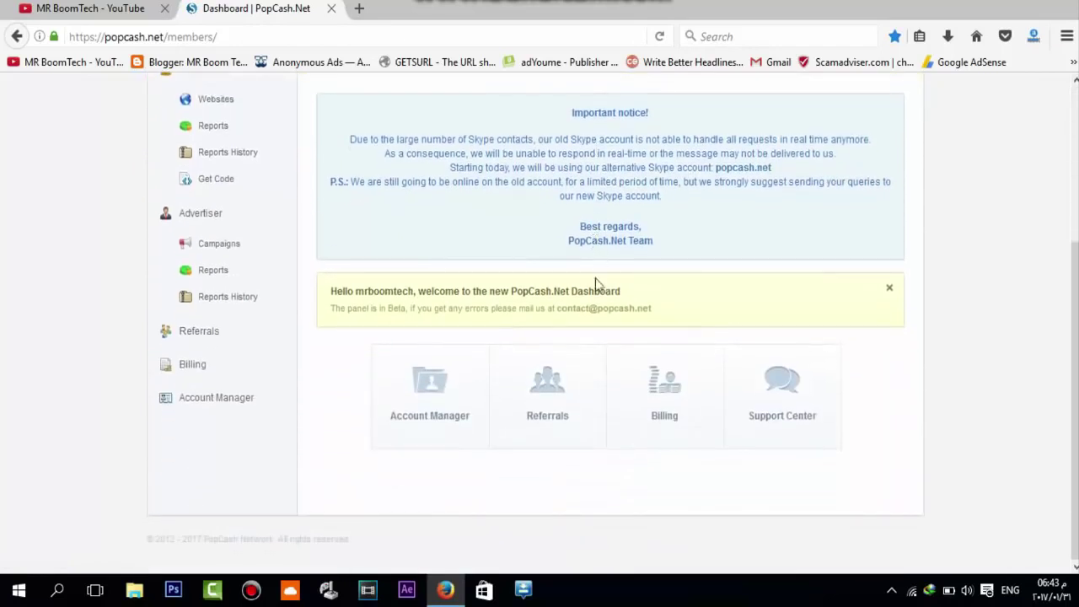
{"action": "scroll", "coordinate": [582, 325], "scroll_direction": "up", "scroll_amount": 3}
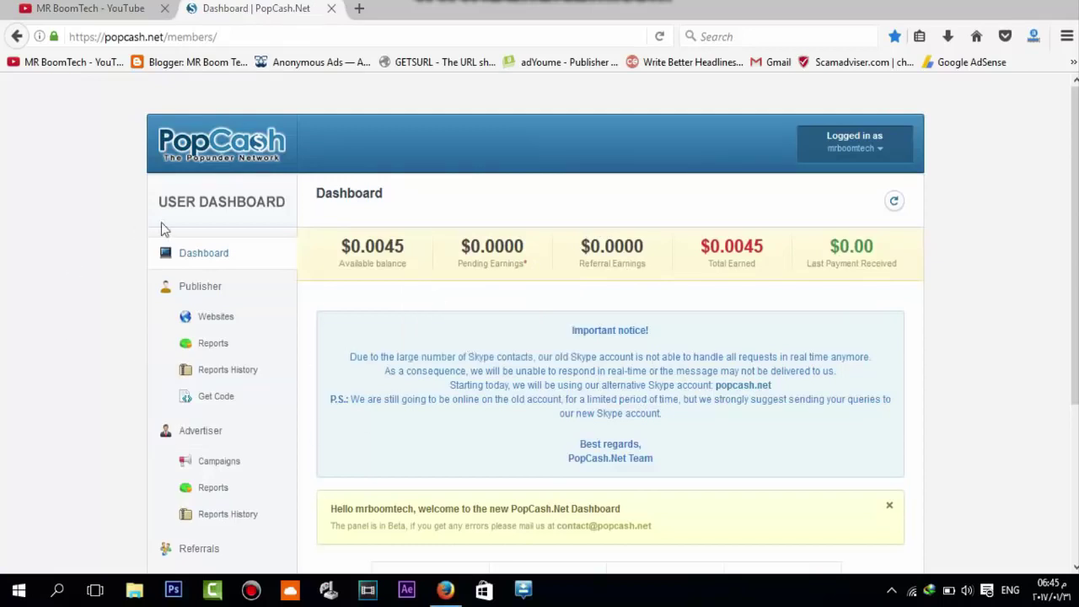
- Switch to the already open MR BoomTech channel page on YouTube
{"action": "left_click", "coordinate": [122, 10]}
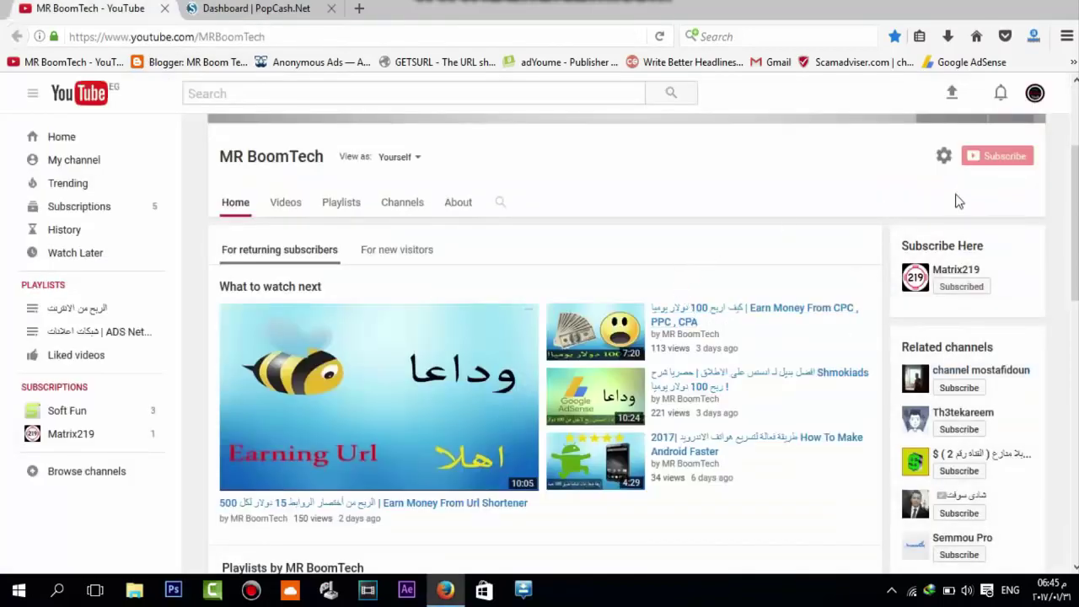